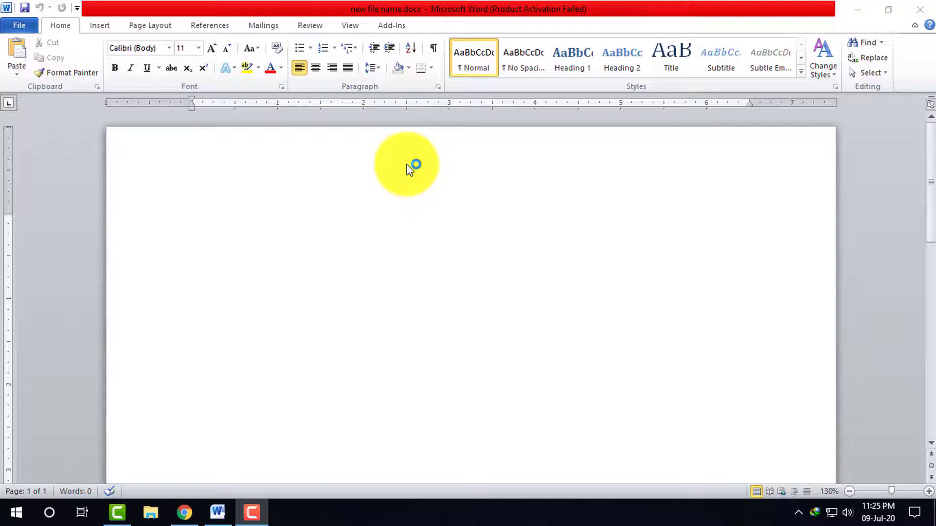
Review the print copies and page-range settings, then return to the blank document
click(14, 26)
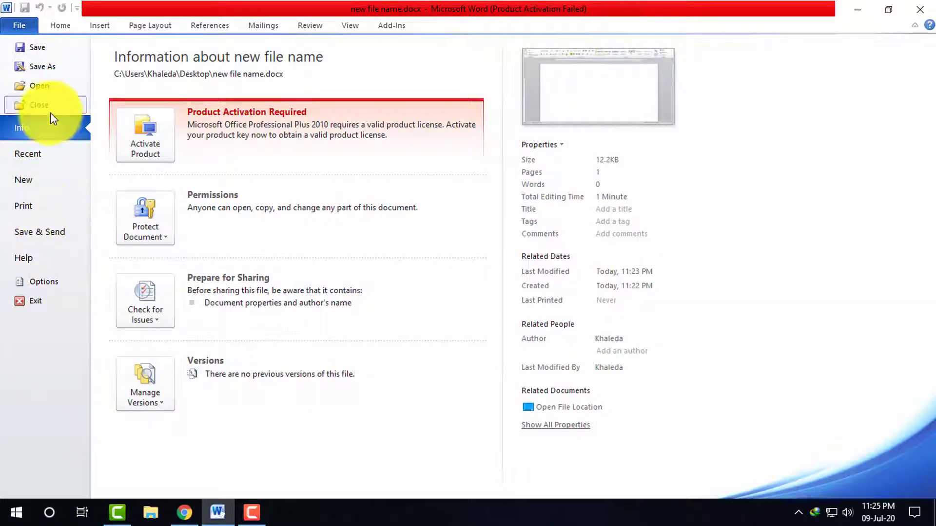
click(31, 209)
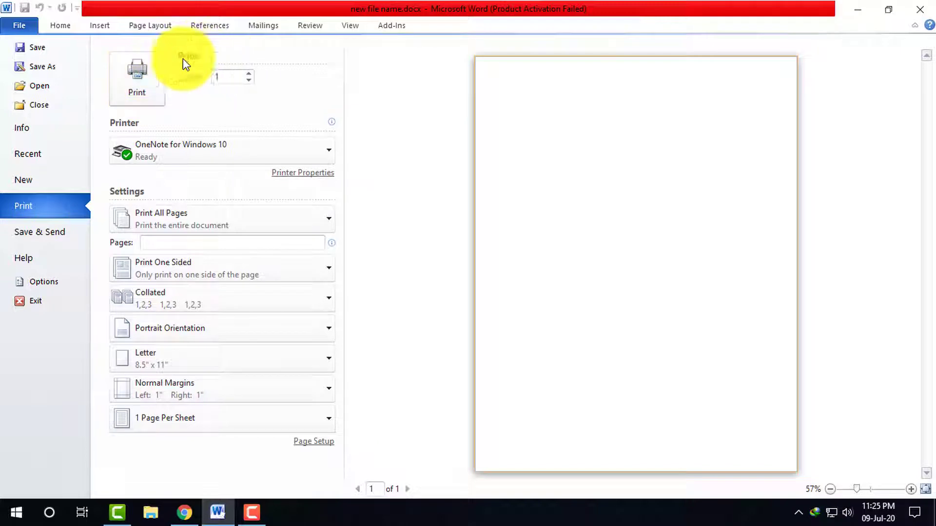
click(252, 78)
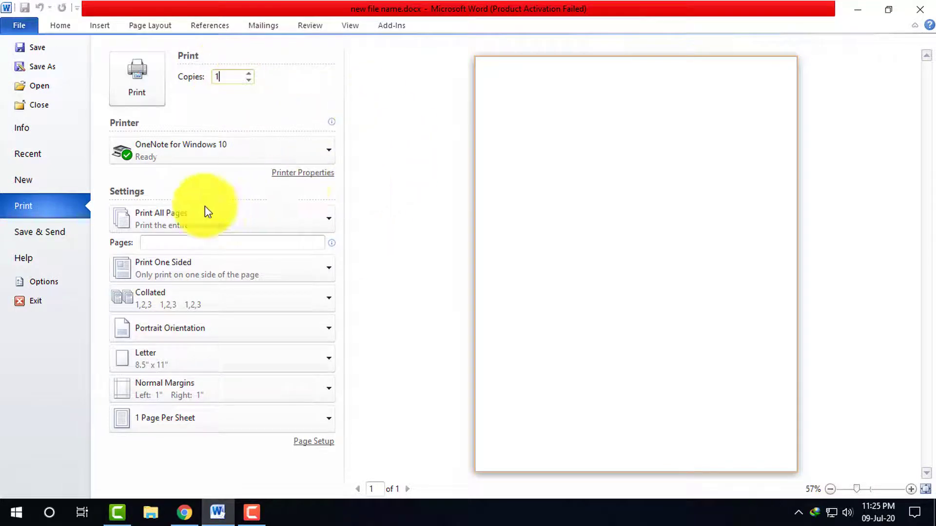
click(315, 222)
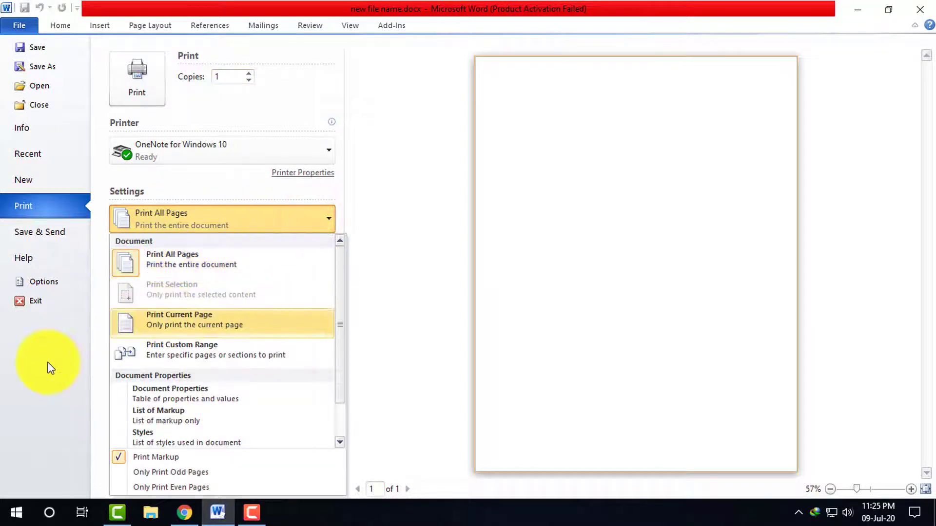
click(404, 275)
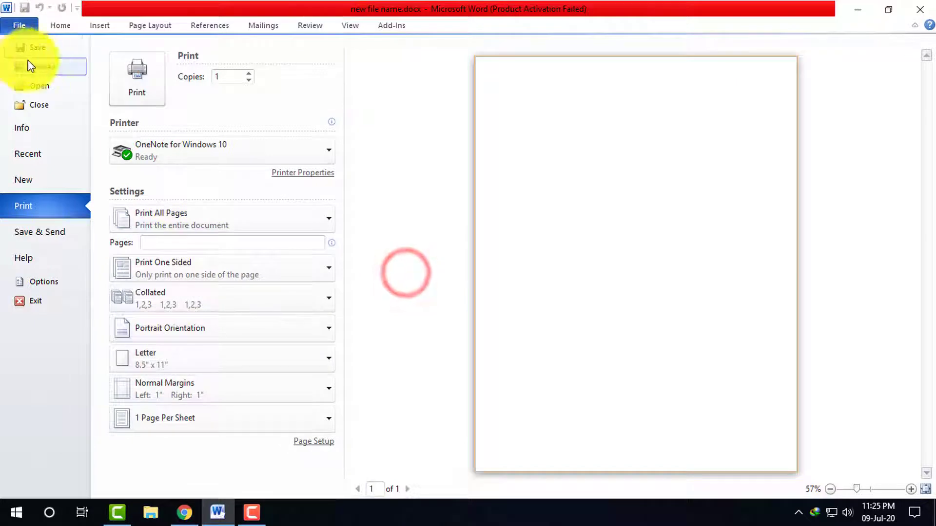
click(71, 27)
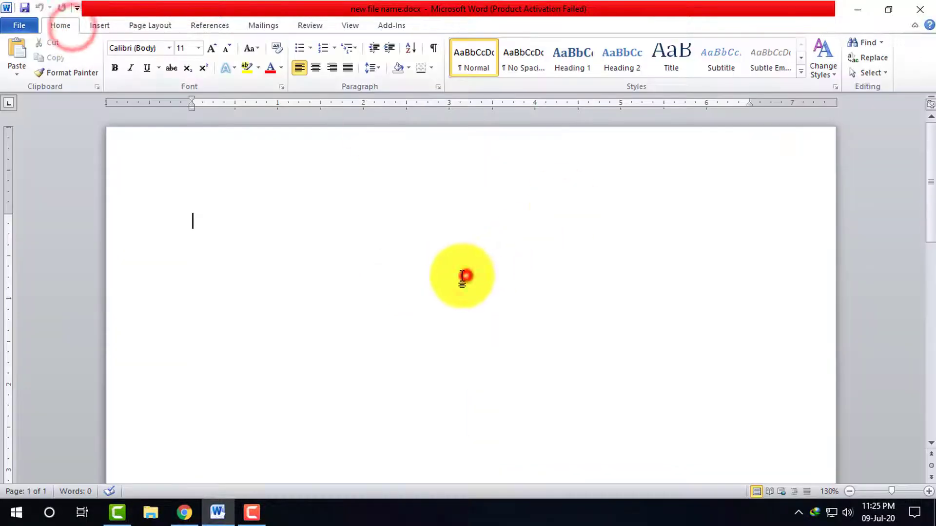
click(462, 276)
Open save as file name.docx from the Desktop folder
click(22, 26)
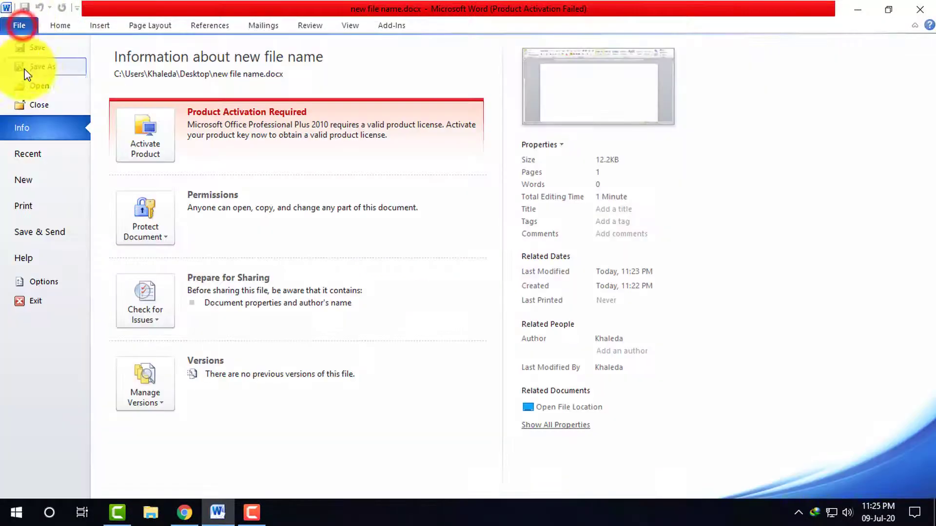
click(47, 86)
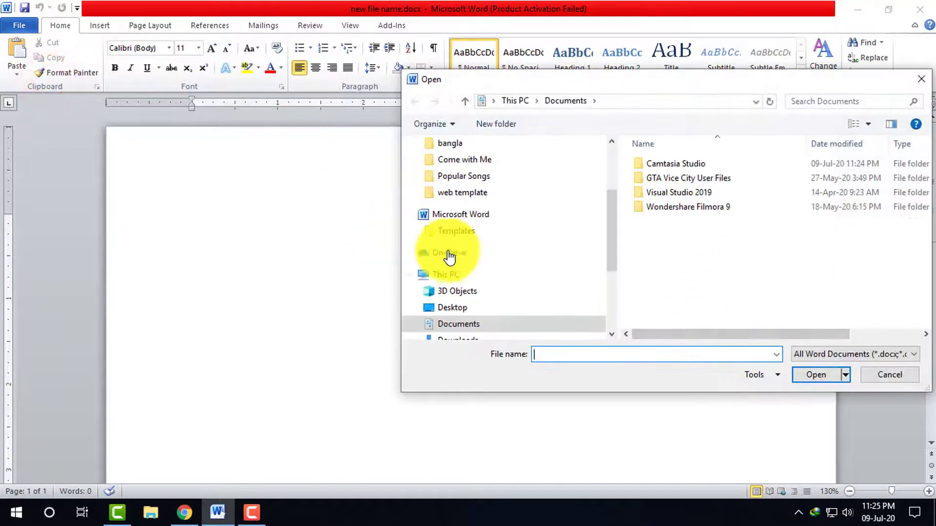
click(452, 308)
scroll(779, 299, down, 2)
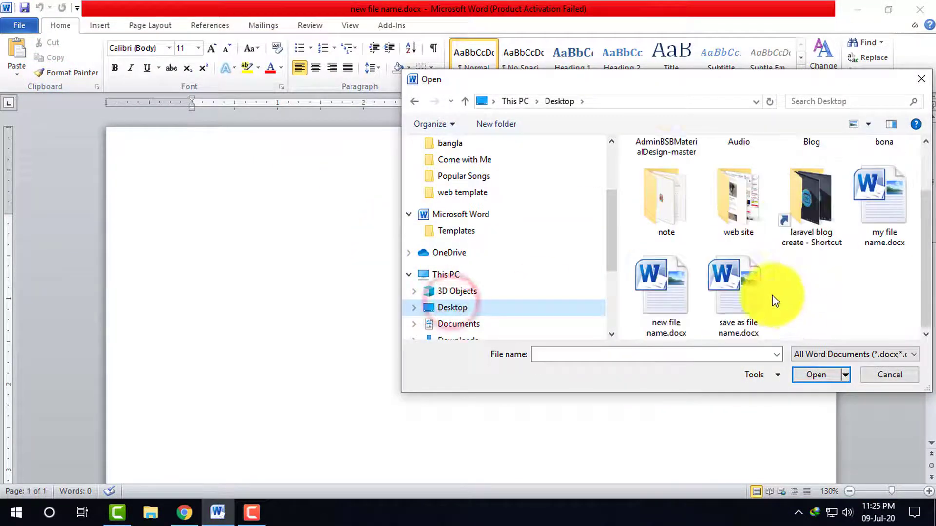
double_click(732, 291)
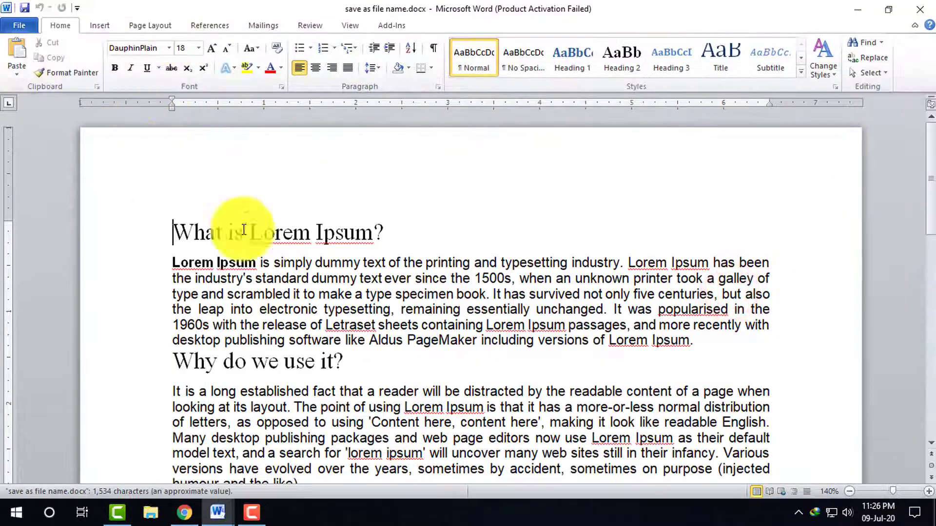
Copy all the Lorem Ipsum text and paste it several times at the document end
click(7, 29)
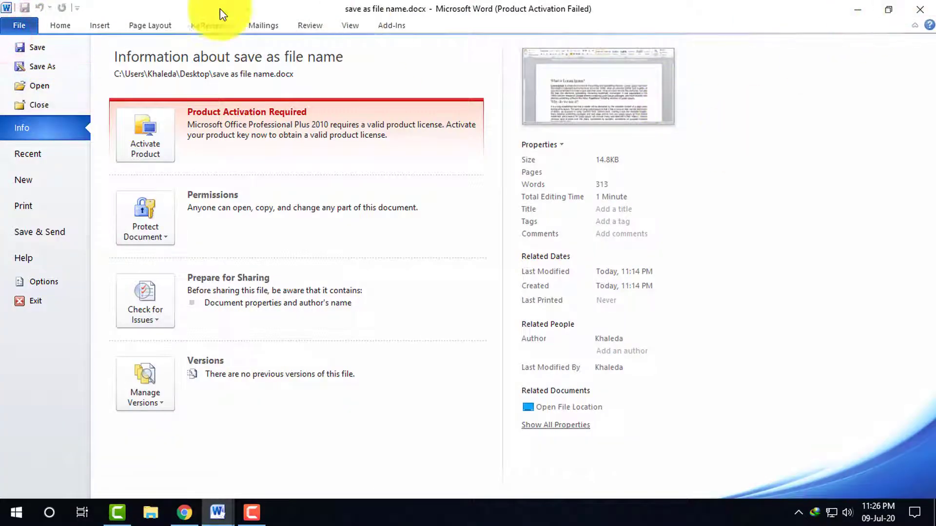
click(59, 25)
scroll(528, 316, down, 7)
scroll(529, 316, down, 3)
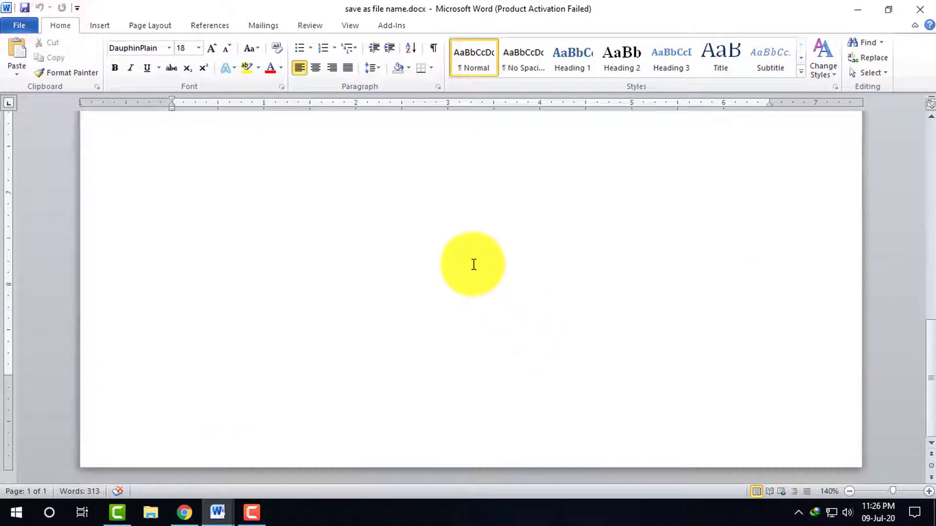
key(ctrl+a)
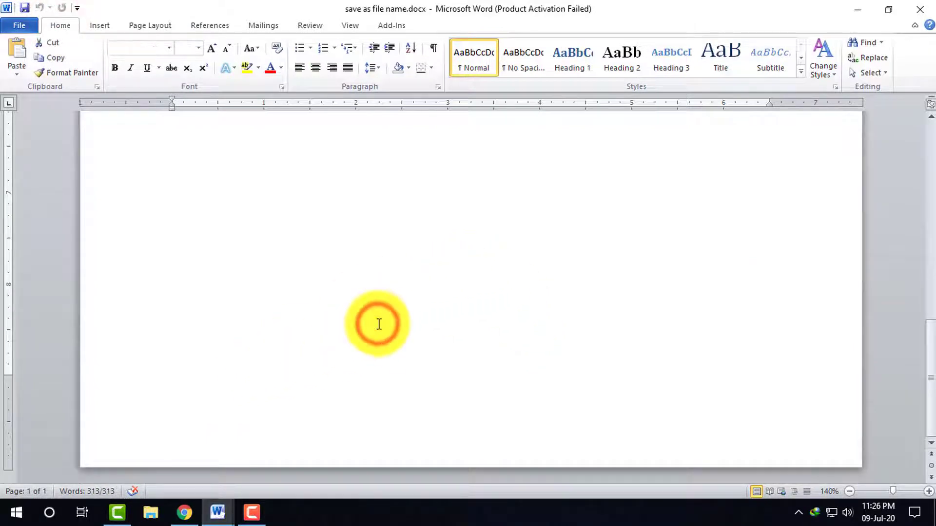
key(ctrl+c)
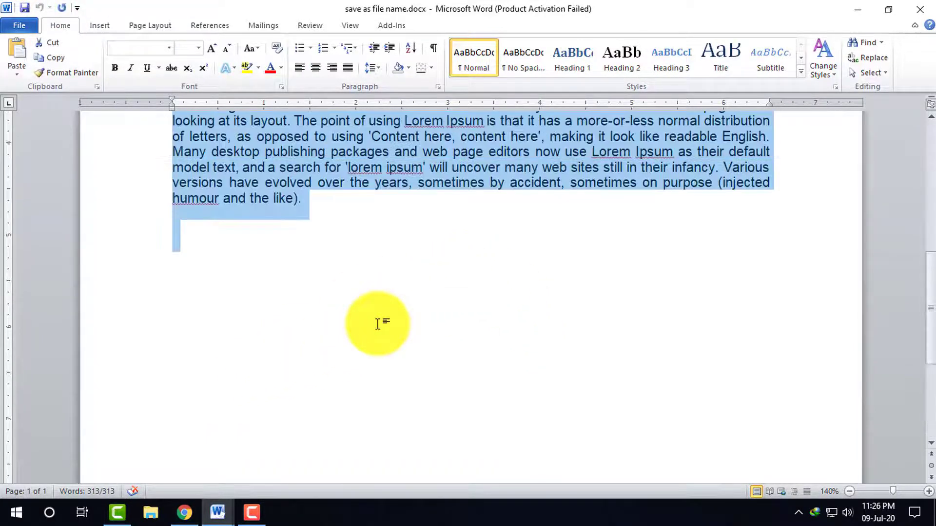
click(303, 262)
key(ctrl+v)
key(ctrl+v)
key(ctrl+v)
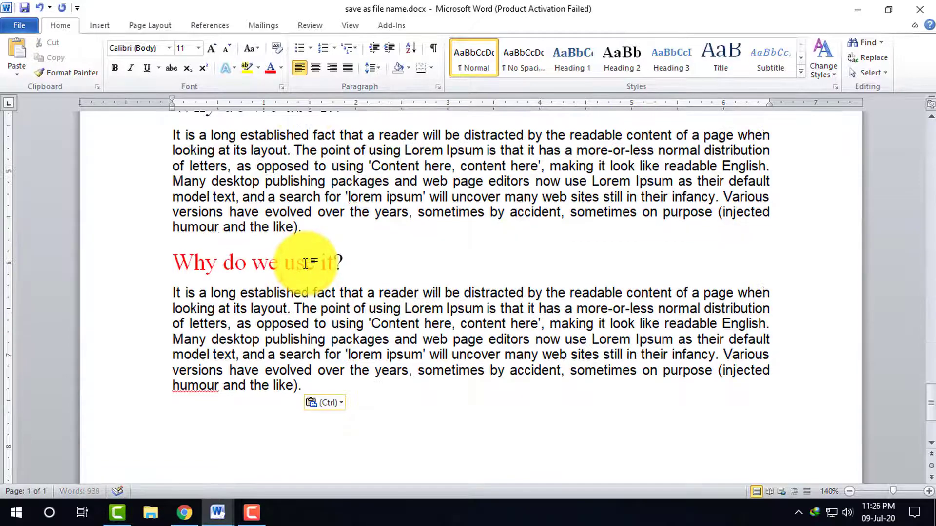
key(ctrl+v)
key(ctrl+v)
key(ctrl+v)
key(ctrl+v)
key(ctrl+v)
key(ctrl+v)
key(ctrl+v)
key(ctrl+v)
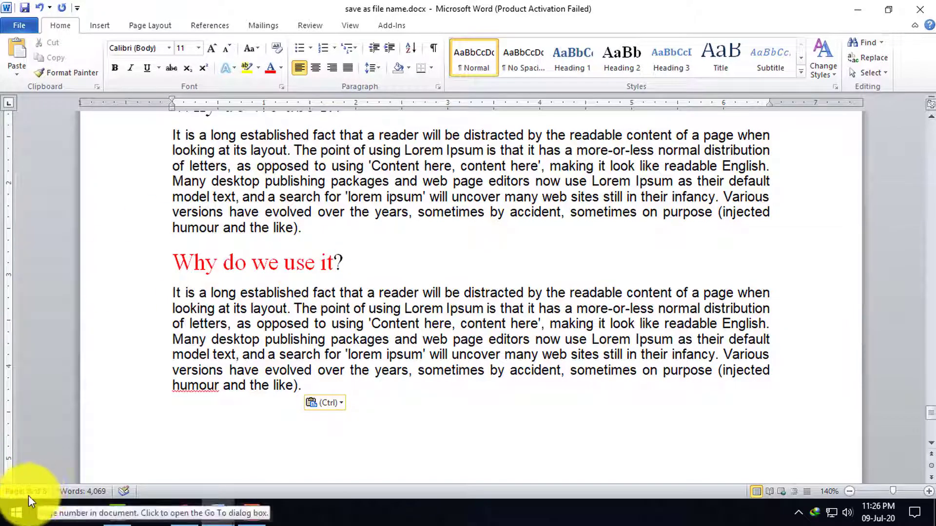
Scroll through the enlarged 8-page, 4,069-word document, then go to the File view
scroll(419, 310, up, 5)
scroll(430, 309, down, 4)
scroll(429, 309, up, 3)
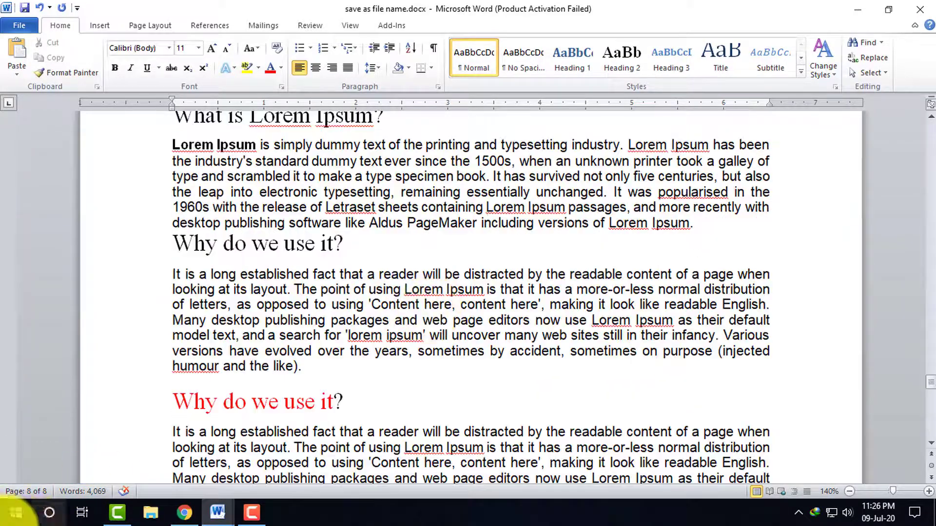
click(516, 262)
scroll(432, 284, up, 5)
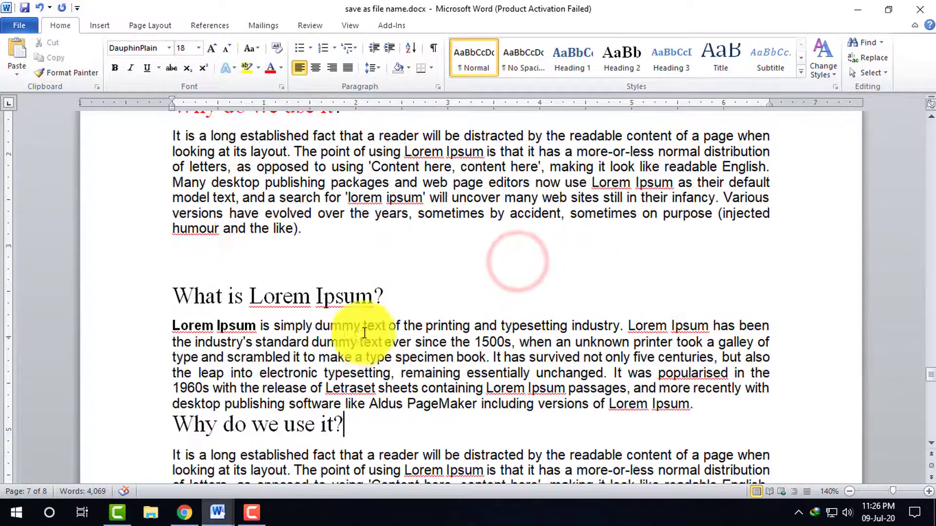
scroll(364, 334, up, 4)
scroll(460, 330, down, 10)
scroll(462, 331, up, 4)
scroll(429, 314, up, 4)
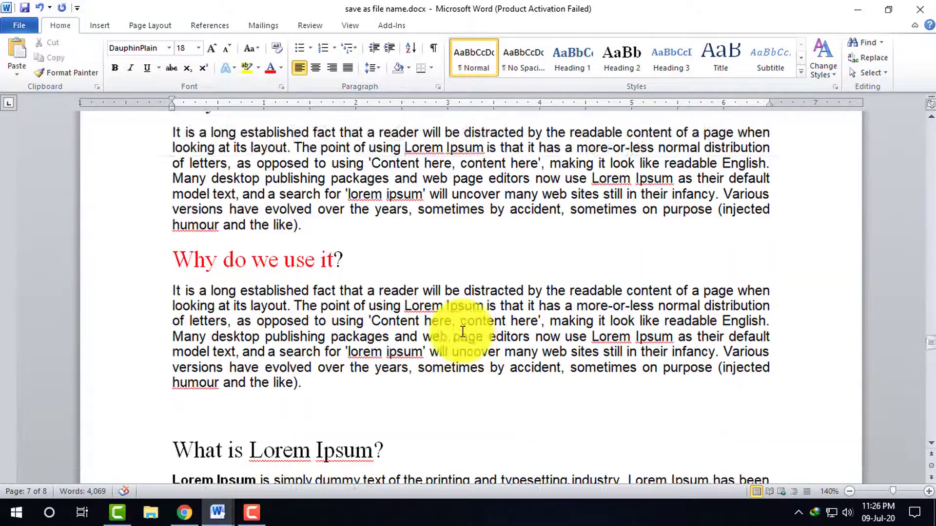
scroll(438, 335, down, 7)
scroll(449, 230, up, 1)
click(22, 25)
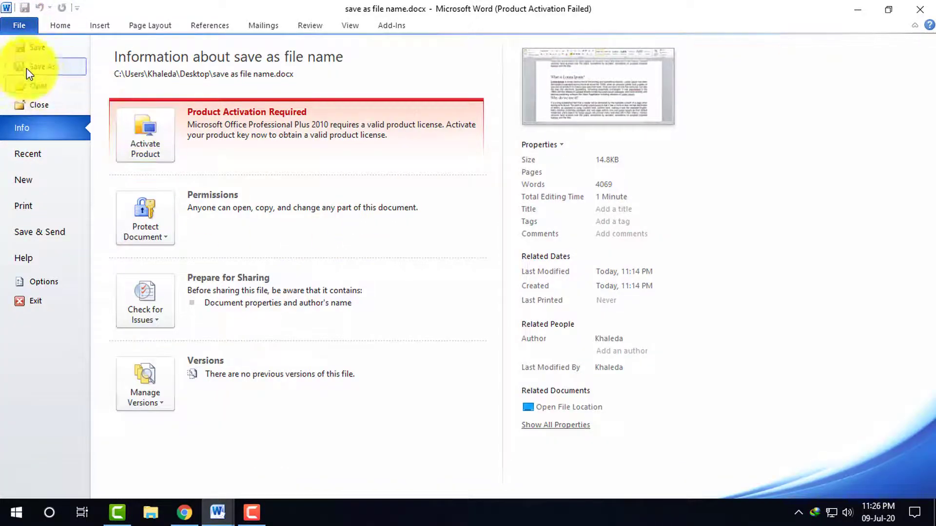
Save the enlarged document and set printing to the current page only
click(37, 48)
click(19, 26)
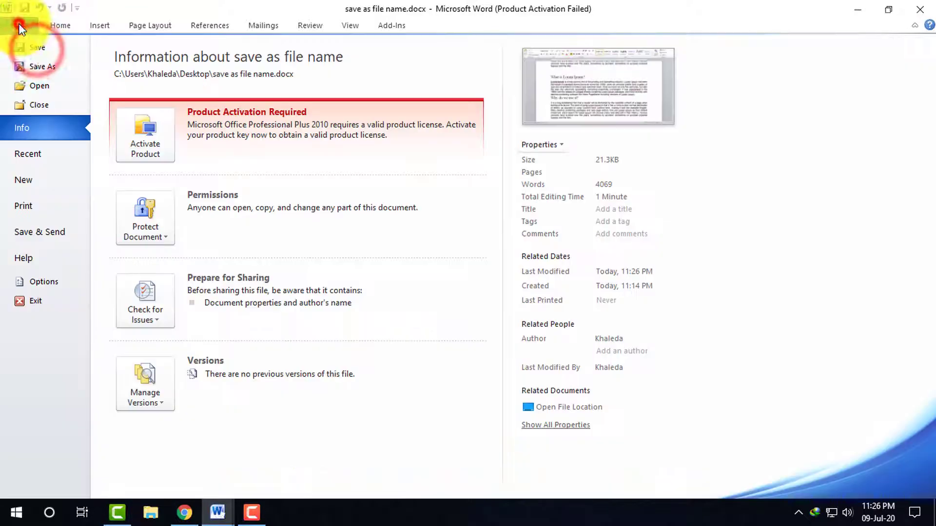
click(25, 205)
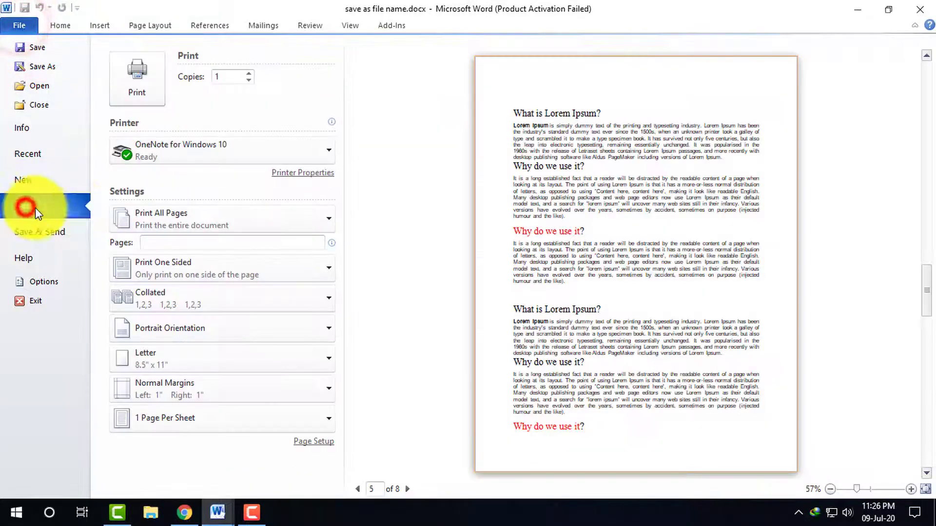
click(288, 221)
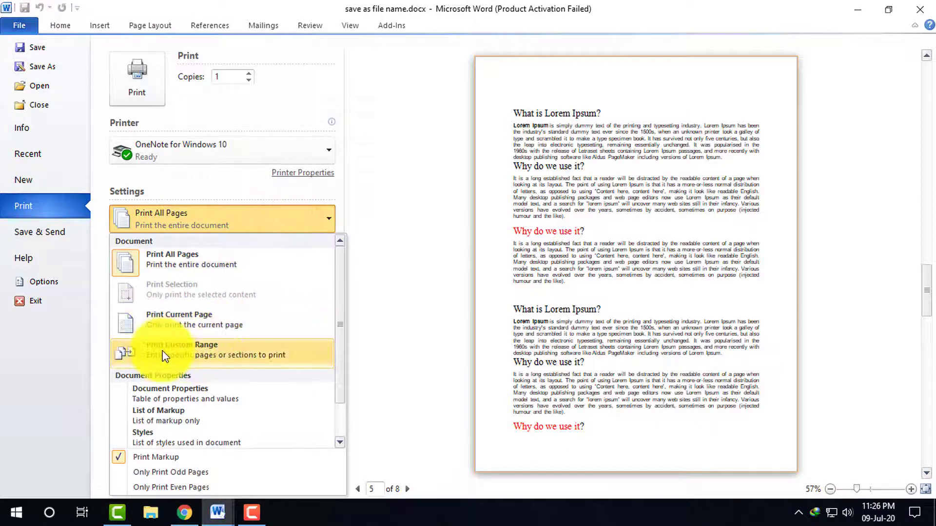
click(205, 319)
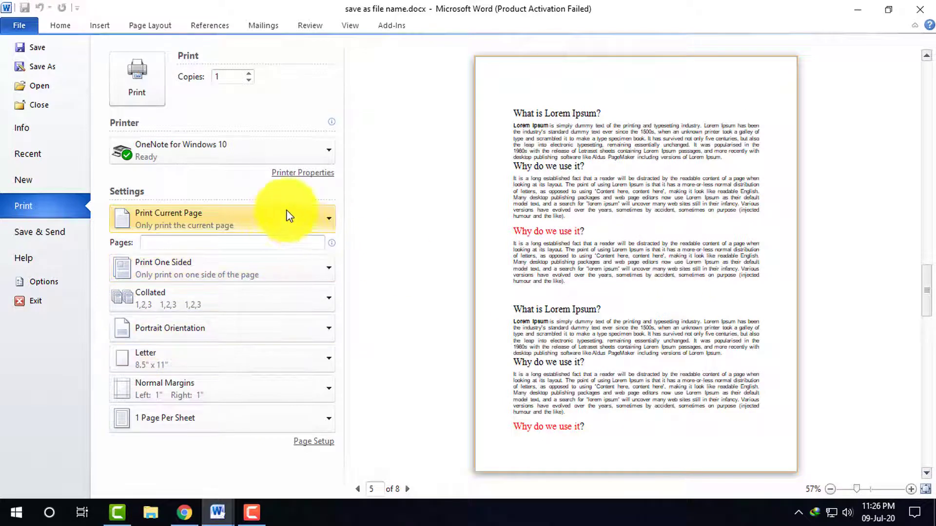
Page the preview to page 7 of 8 and switch to Print All Pages
click(409, 490)
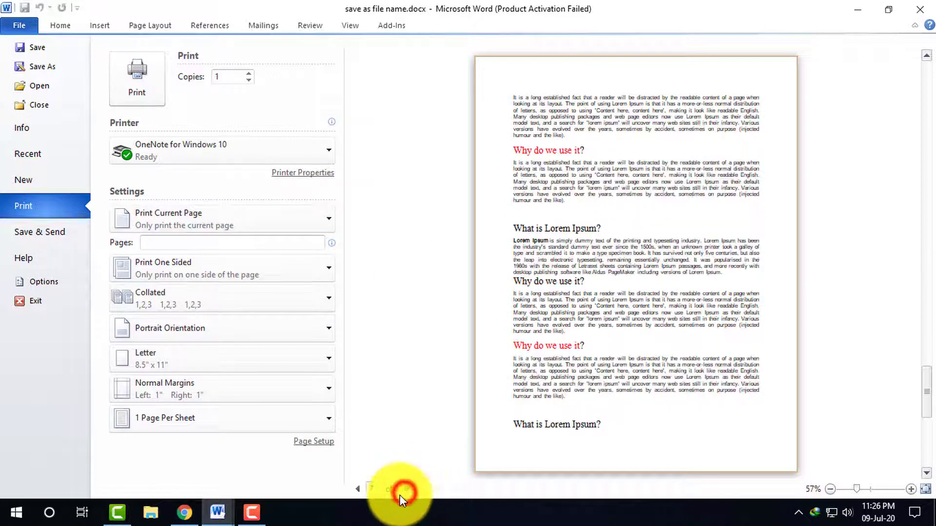
click(404, 493)
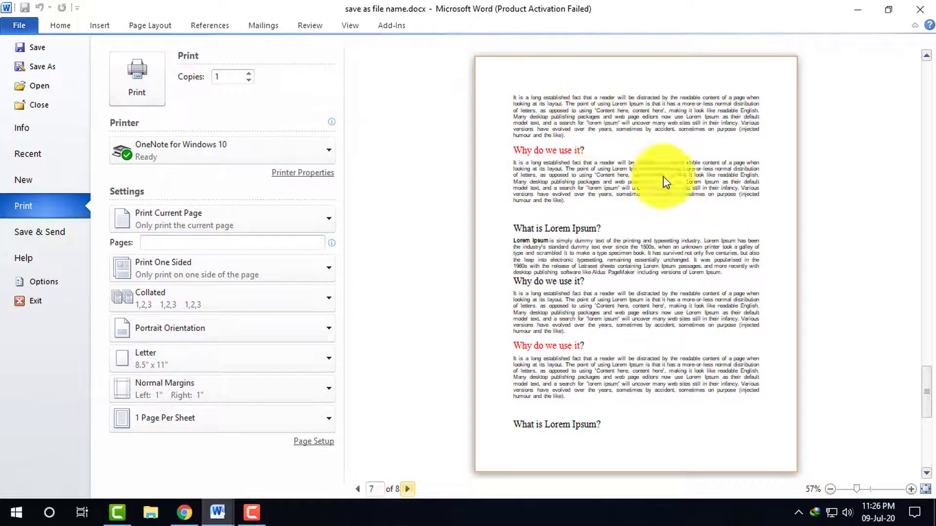
click(371, 489)
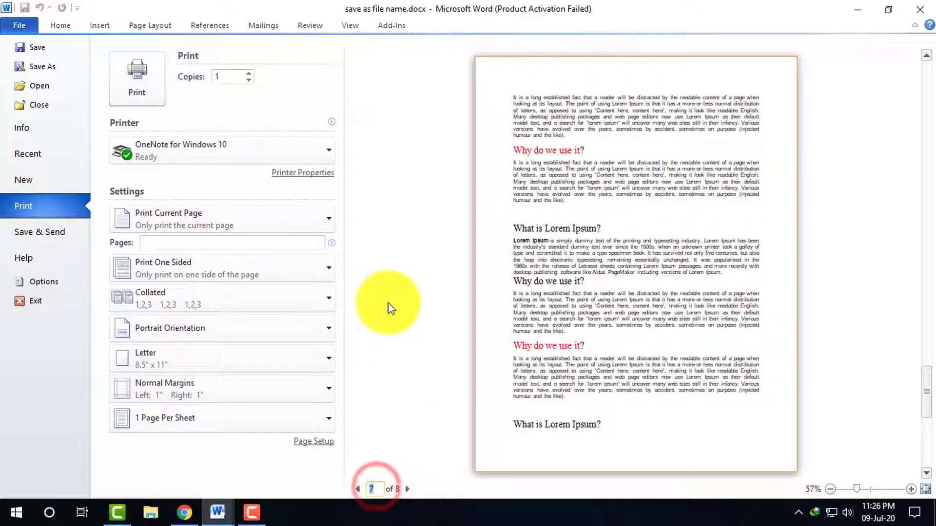
click(198, 220)
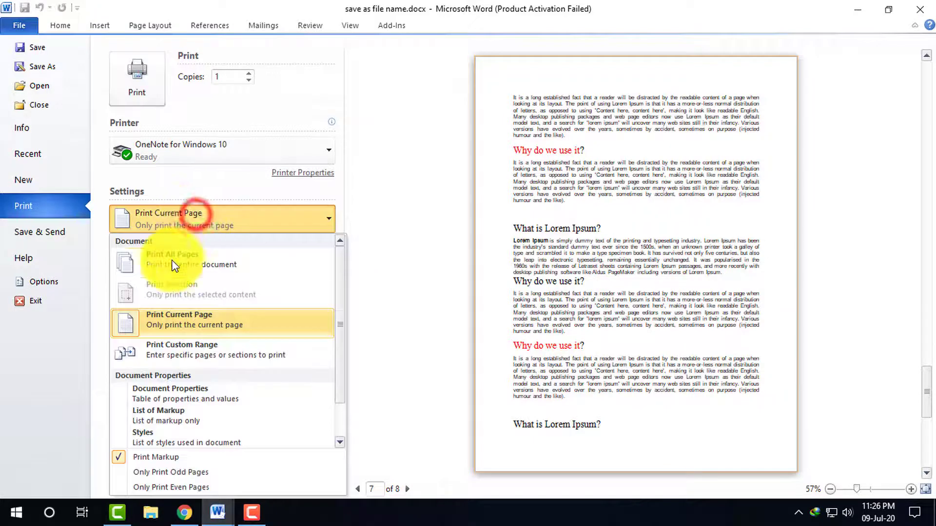
click(172, 263)
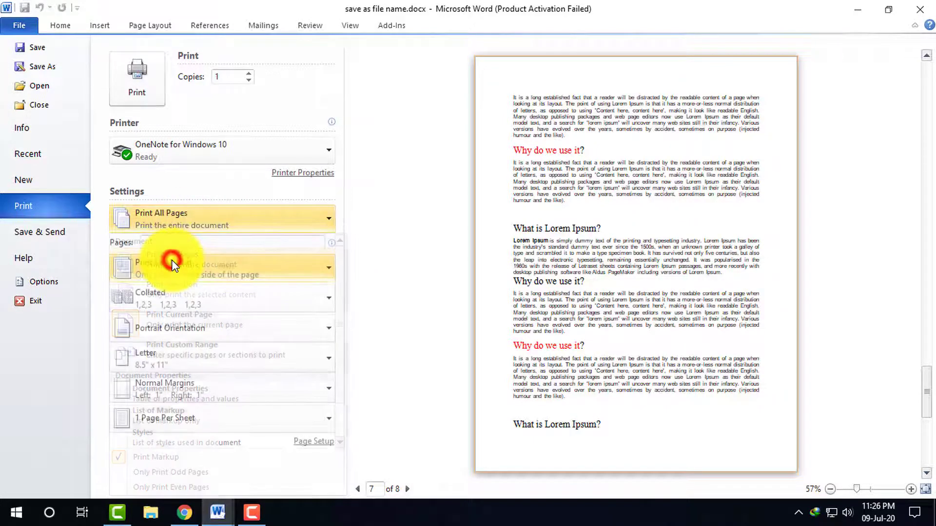
Enter 1,3,5-8 in the Pages box to print a custom range
click(186, 243)
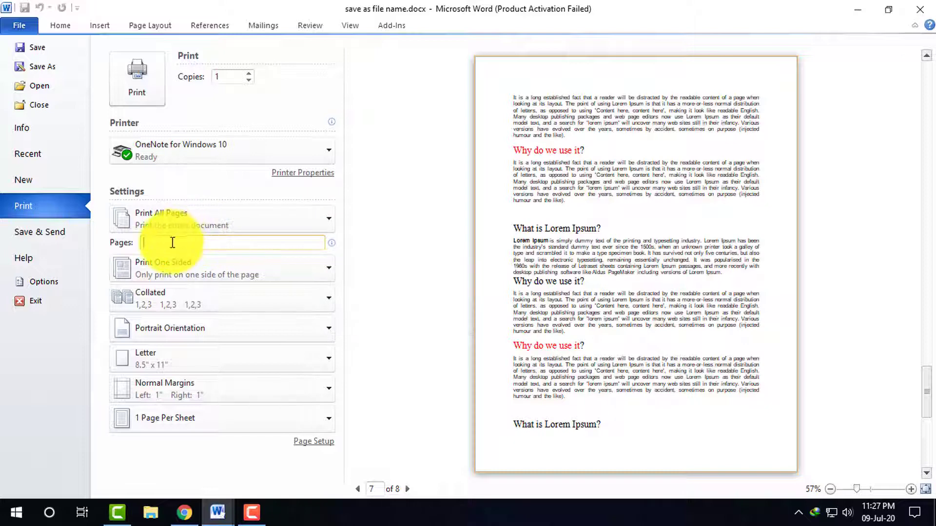
text(1,3,8)
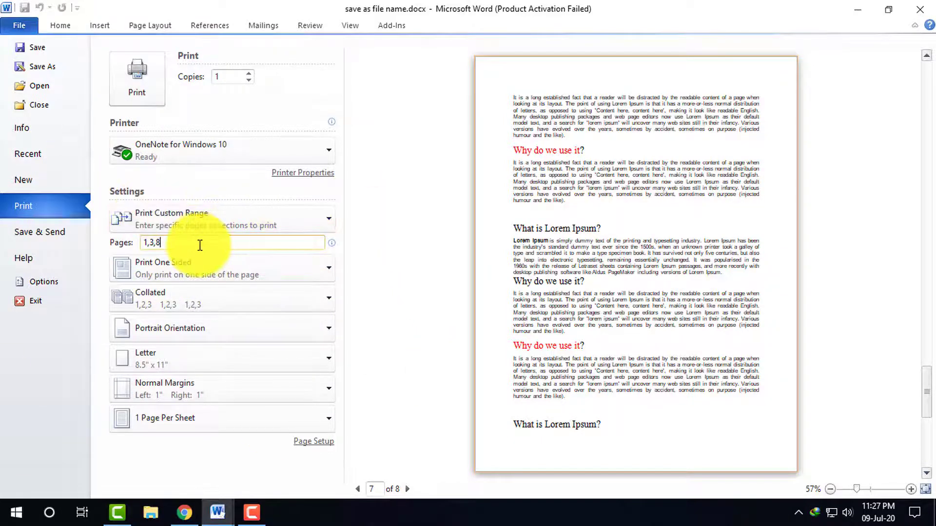
click(171, 241)
double_click(181, 244)
text(5-)
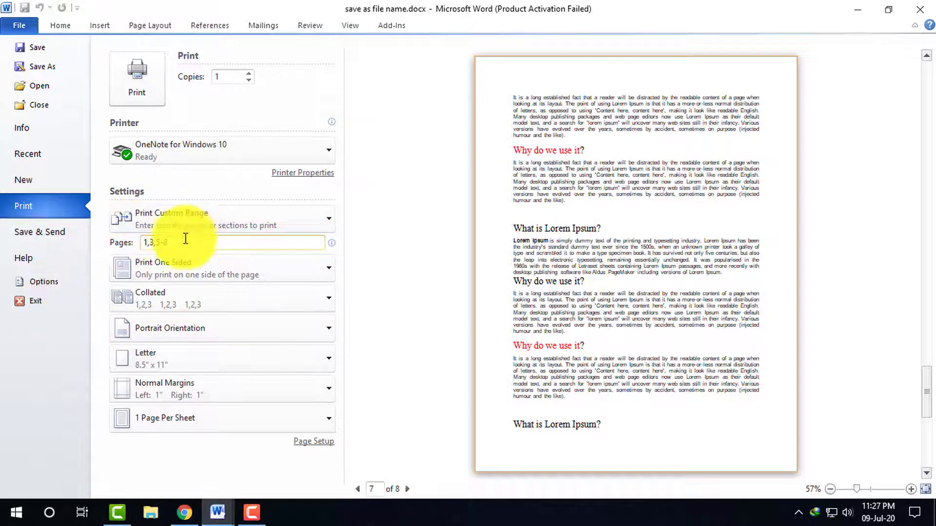
double_click(156, 241)
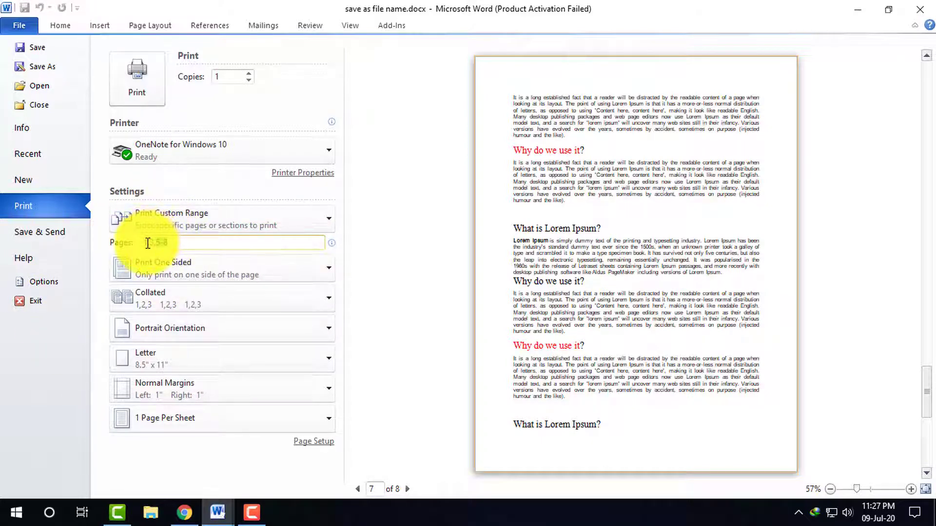
click(199, 240)
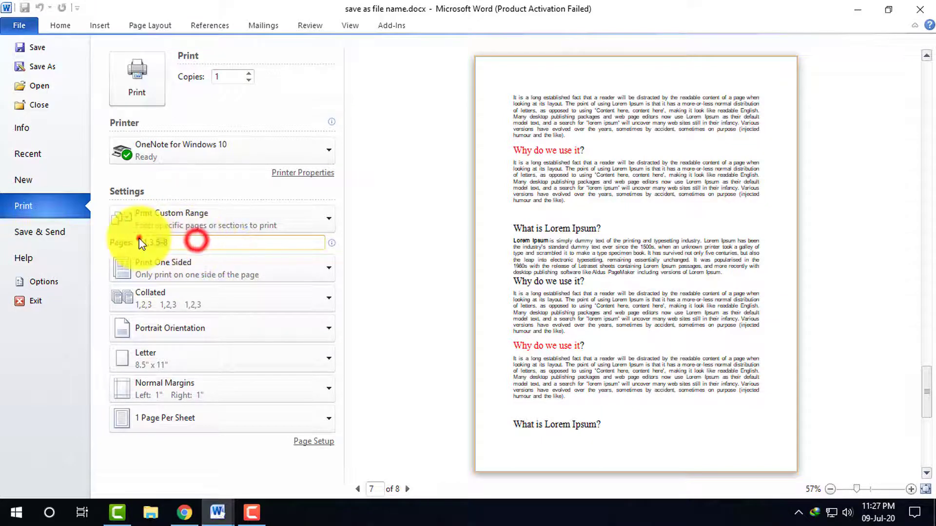
click(140, 241)
triple_click(224, 241)
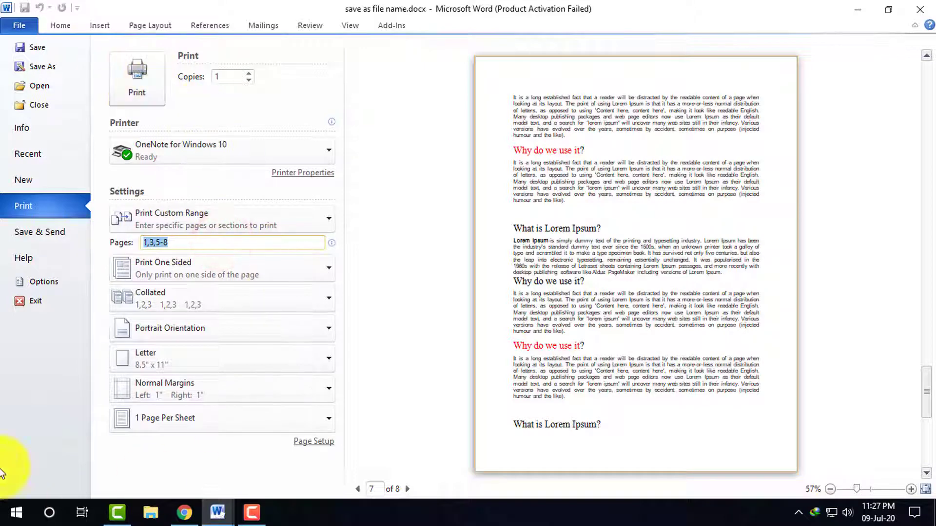
click(186, 241)
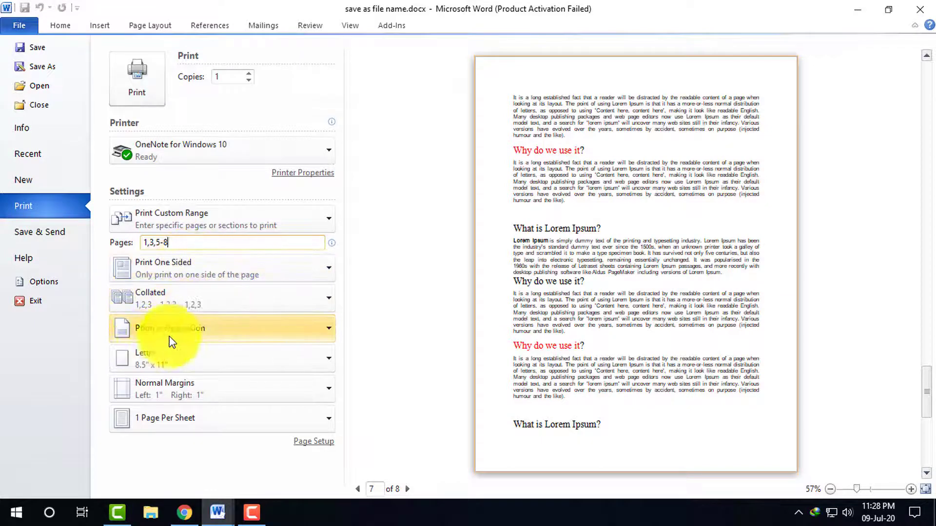
Preview the printout in Landscape Orientation, then switch back to Portrait Orientation
click(207, 324)
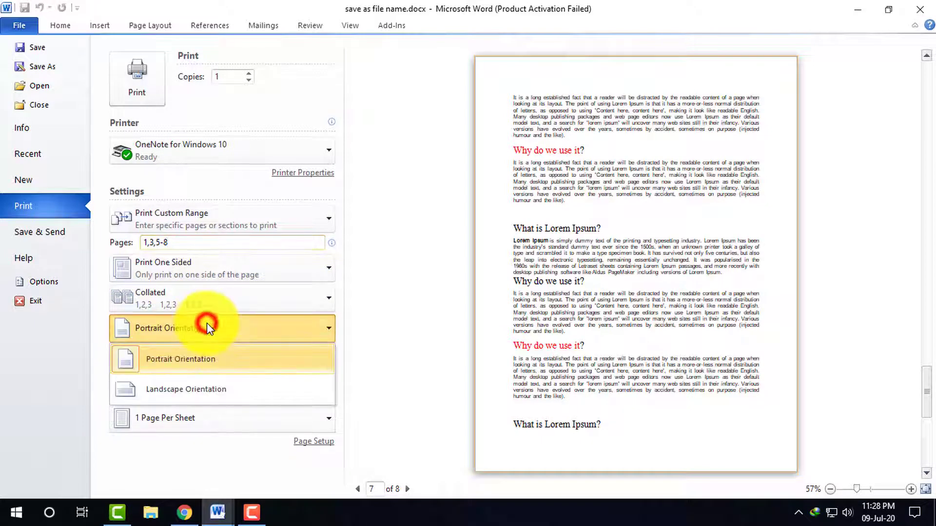
click(244, 327)
click(245, 327)
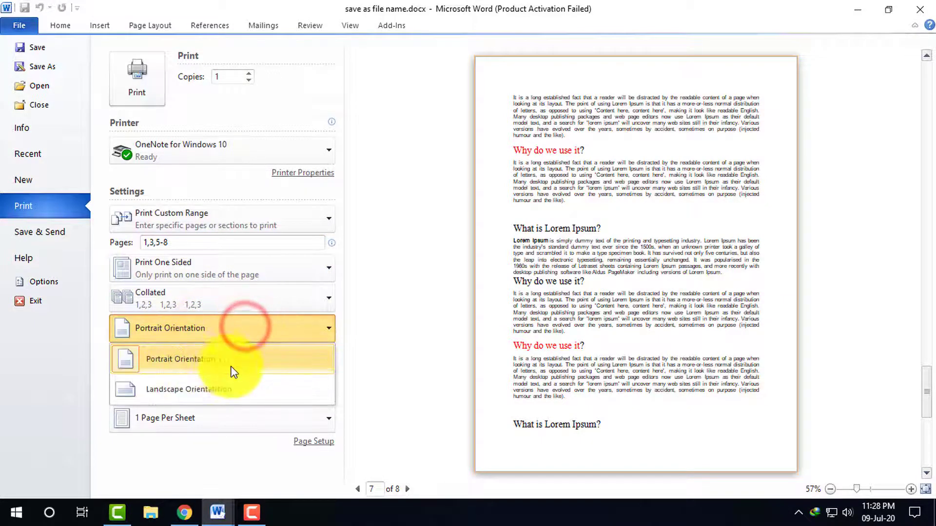
click(215, 388)
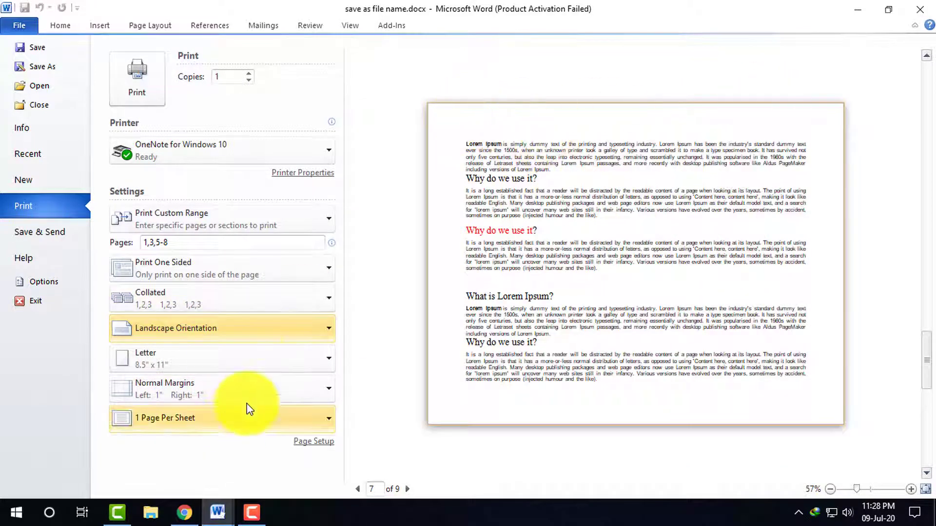
click(226, 331)
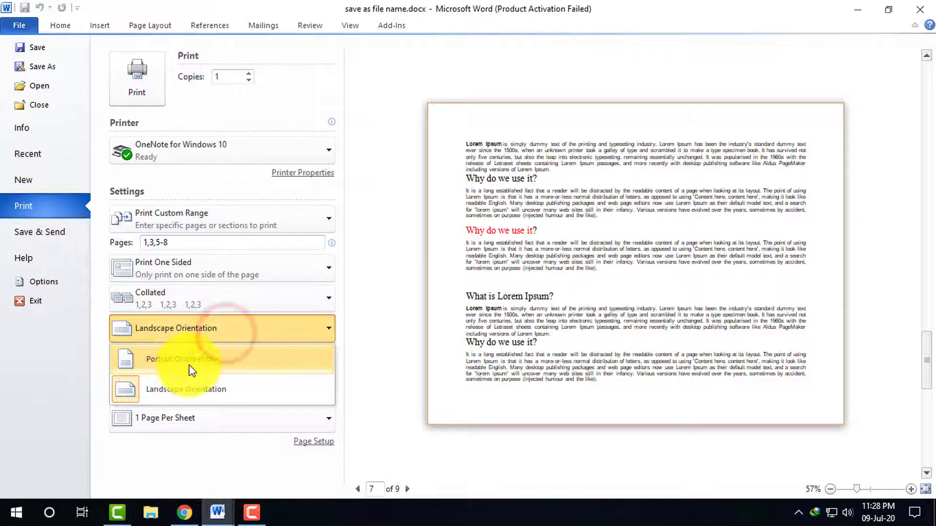
click(191, 360)
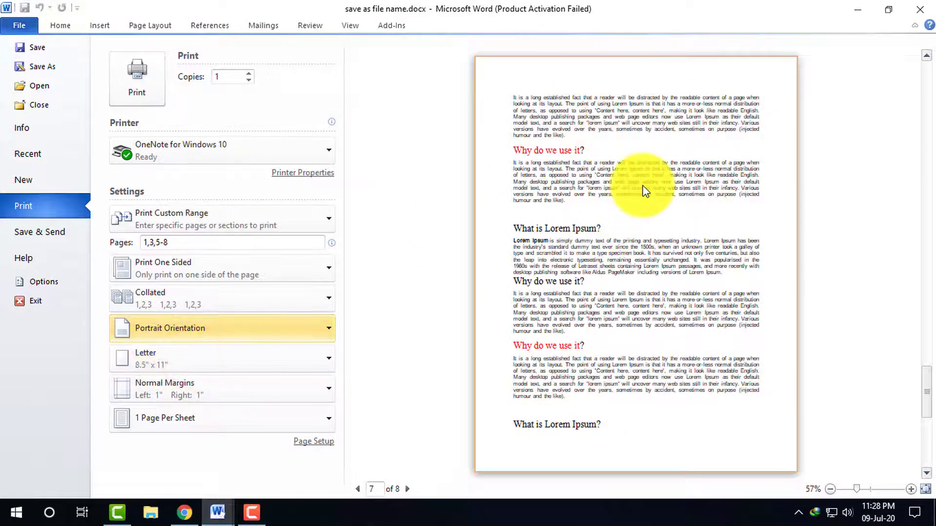
click(263, 359)
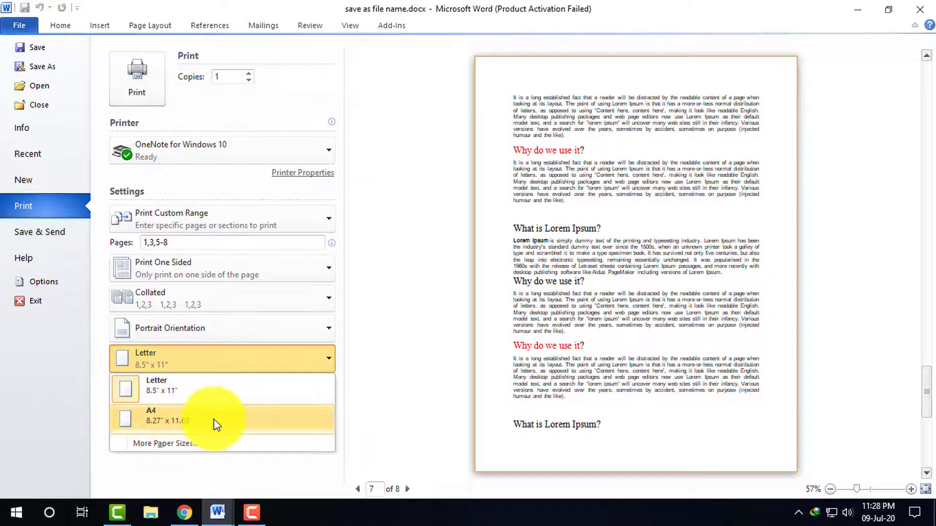
Choose A4 paper size and keep portrait orientation in Page Setup
click(237, 425)
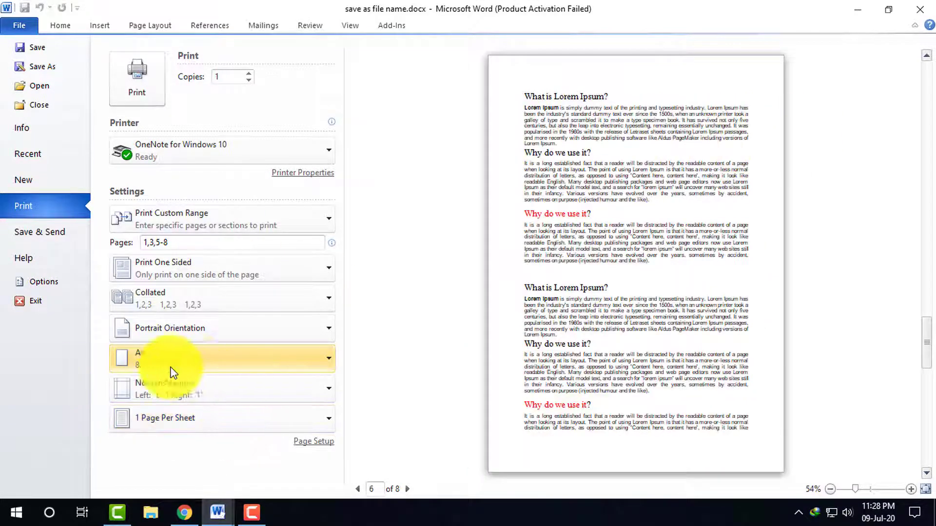
scroll(403, 341, down, 2)
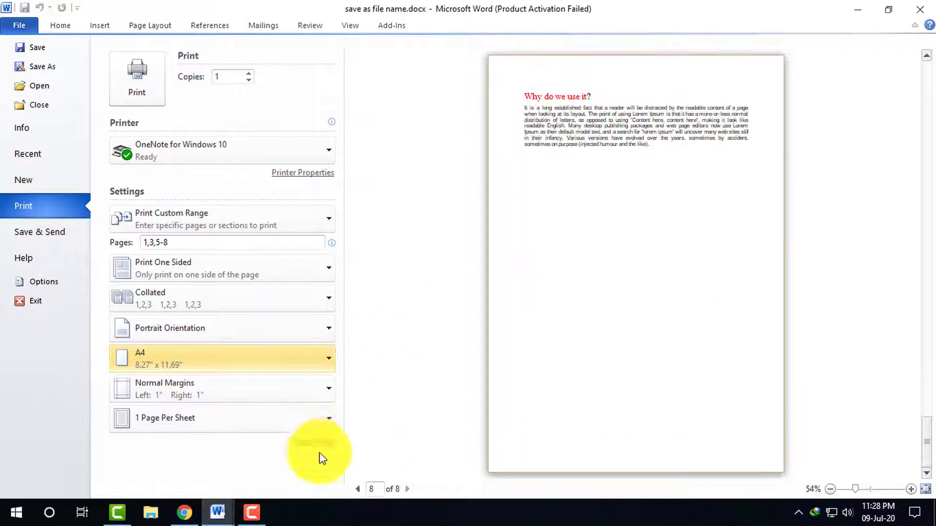
click(321, 442)
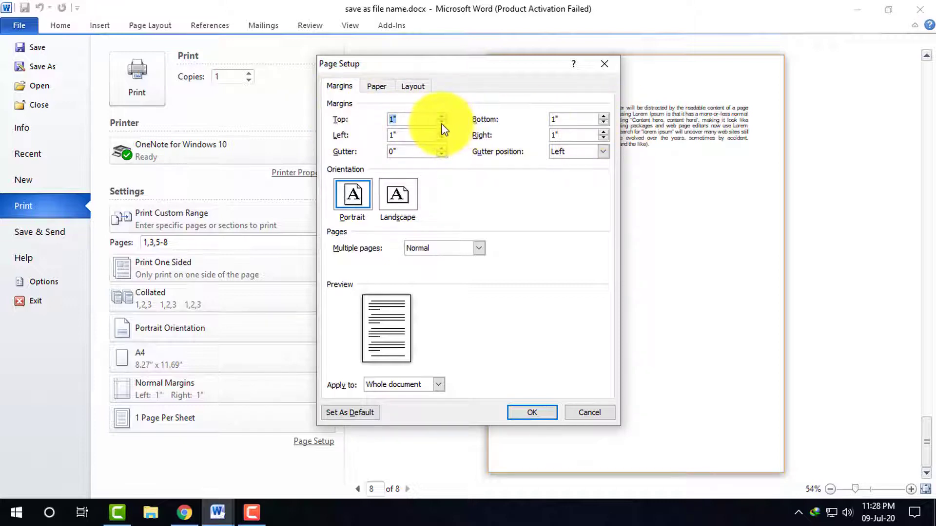
click(406, 199)
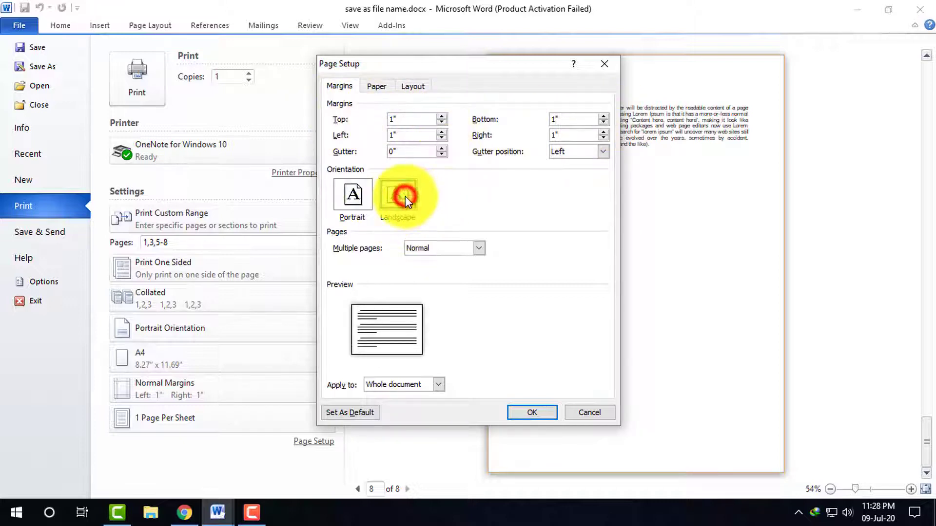
click(347, 195)
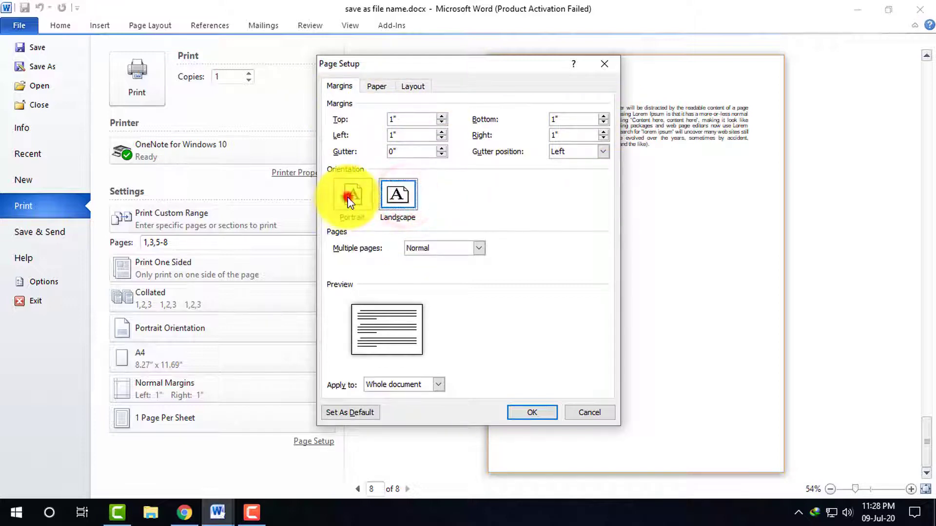
Confirm A4 on the Paper tab, look over Layout and Margins, and accept Page Setup
click(378, 87)
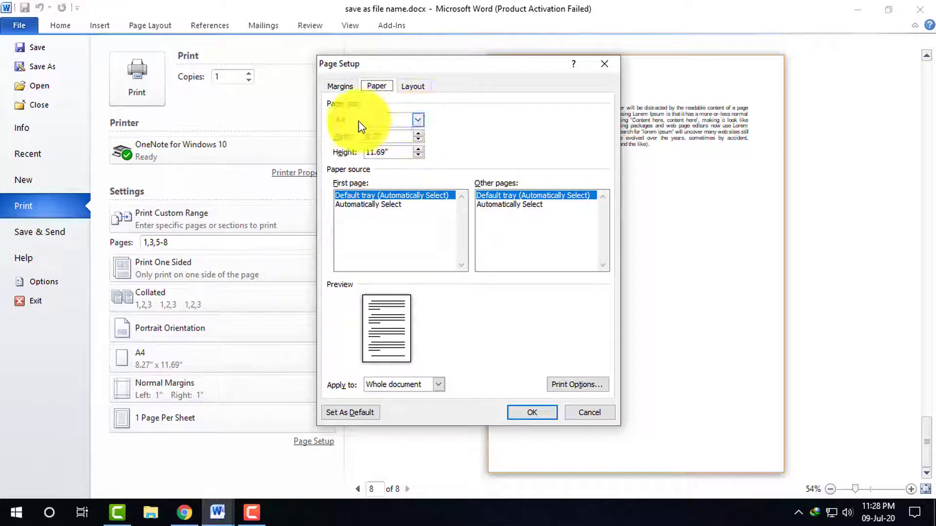
click(416, 120)
click(528, 131)
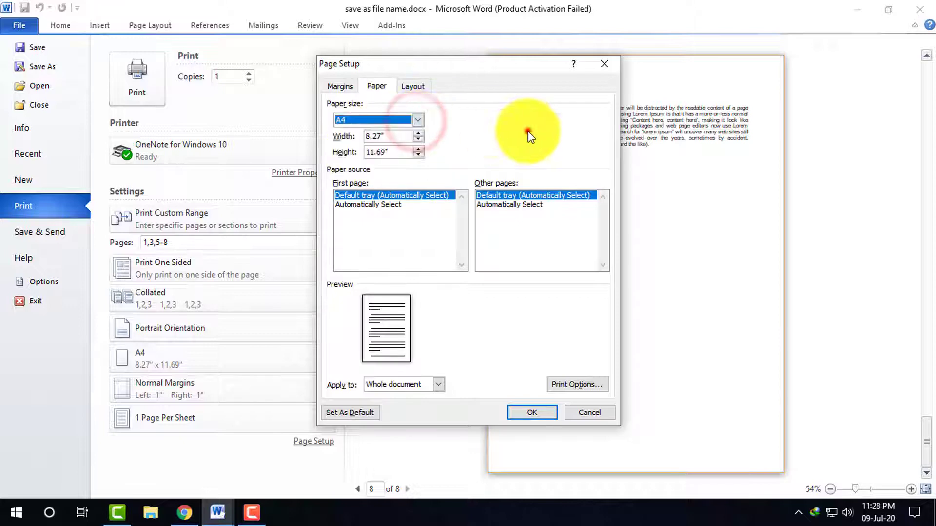
click(413, 87)
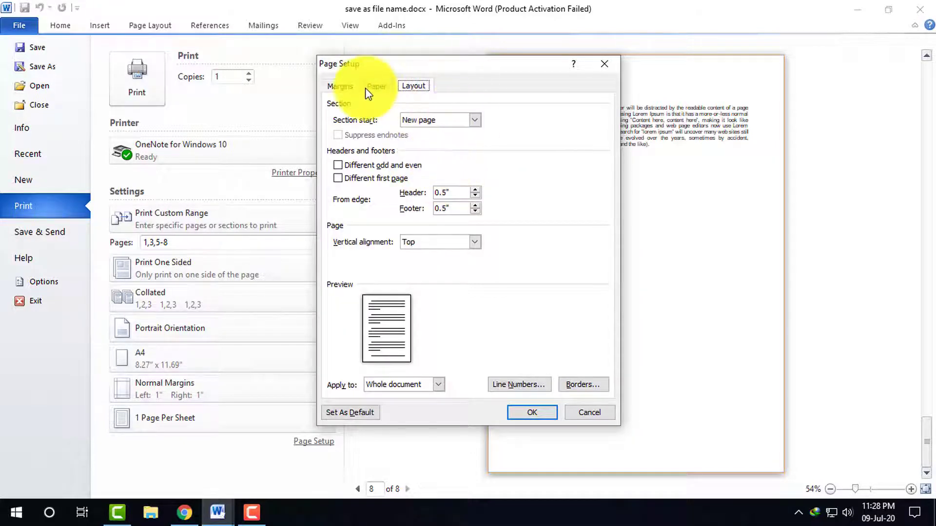
click(341, 86)
click(528, 410)
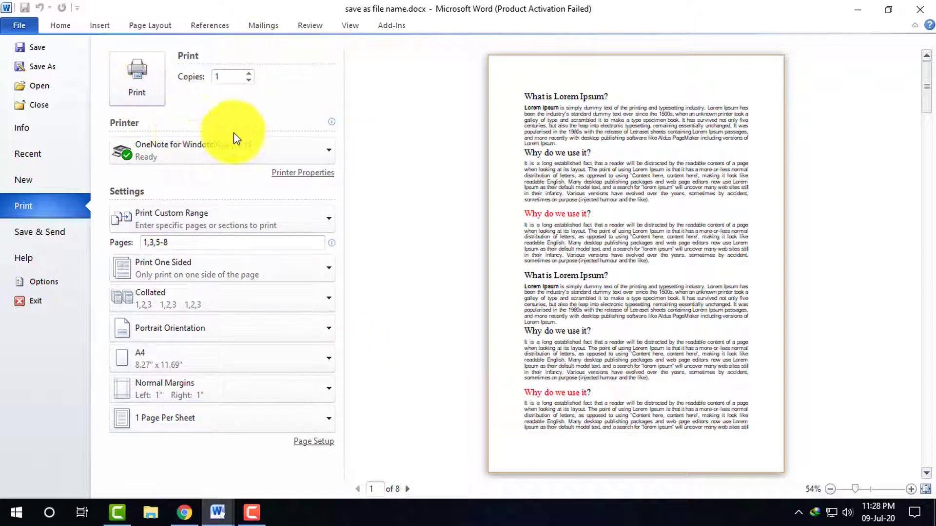
Print pages 1,3,5-8 to OneNote for Windows 10, then revisit the Info and Print views
click(319, 148)
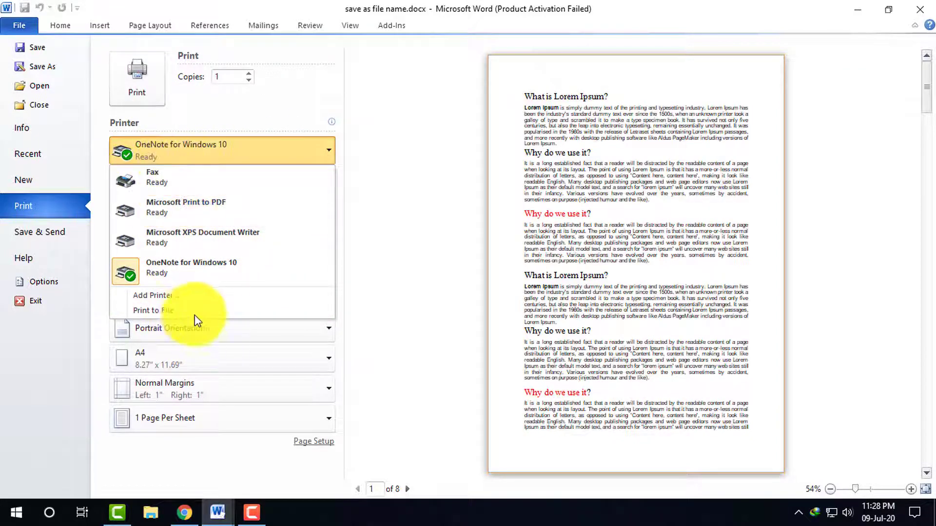
click(423, 269)
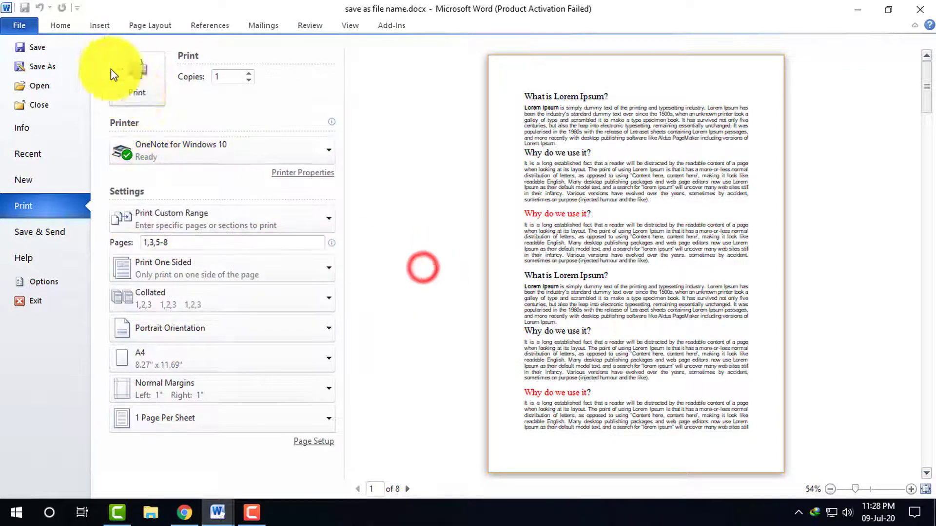
click(137, 81)
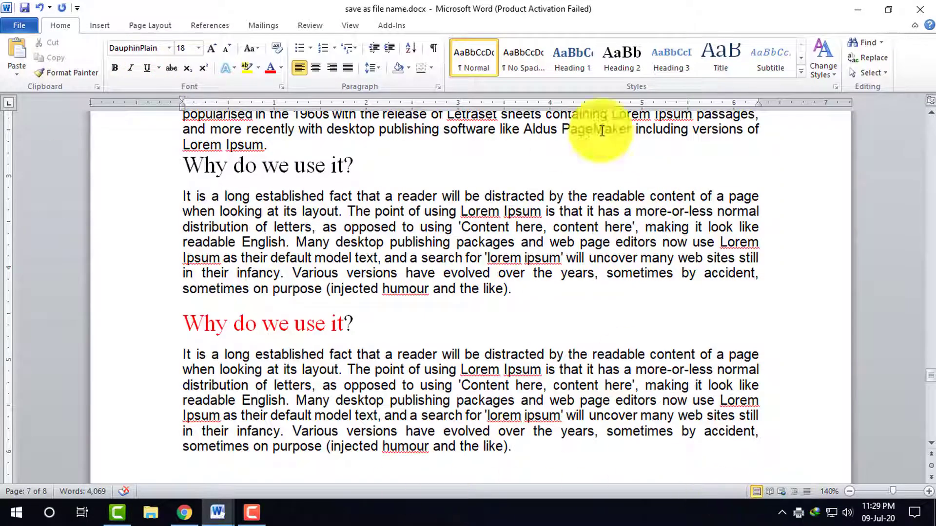
click(19, 27)
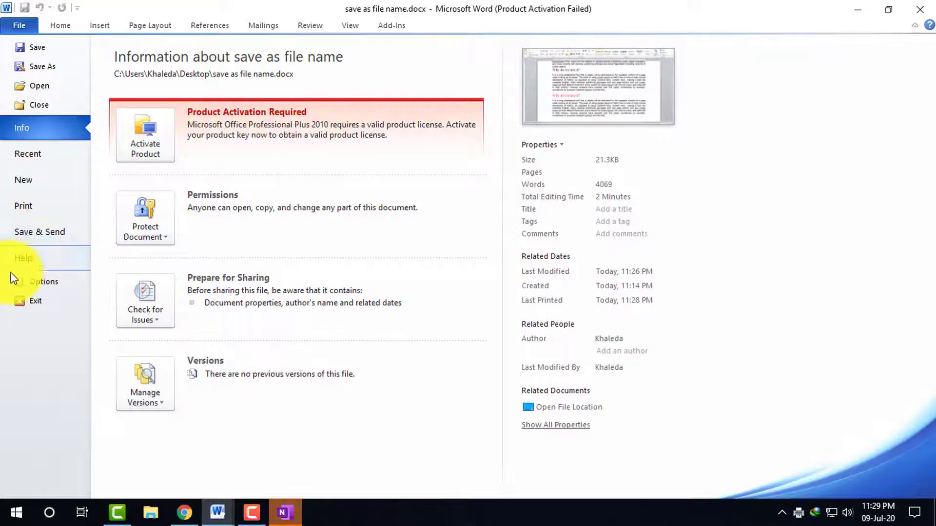
click(32, 209)
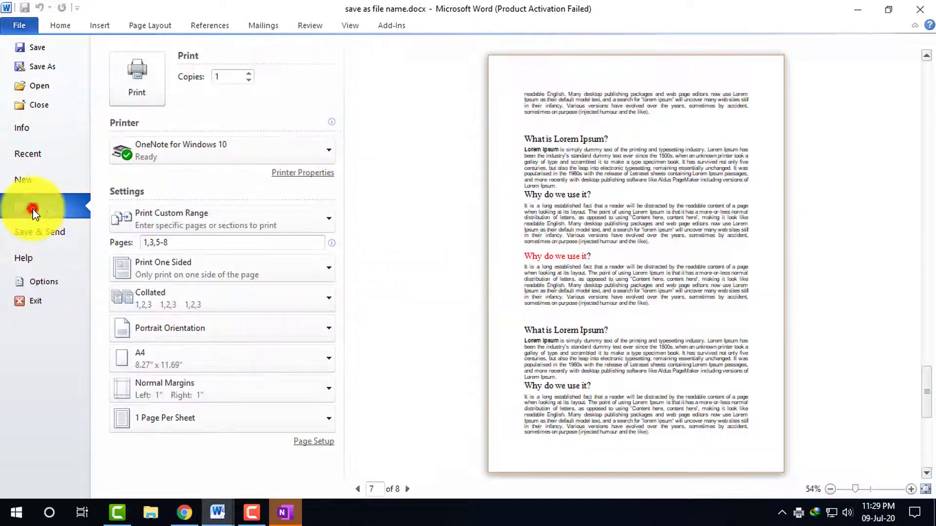
click(306, 177)
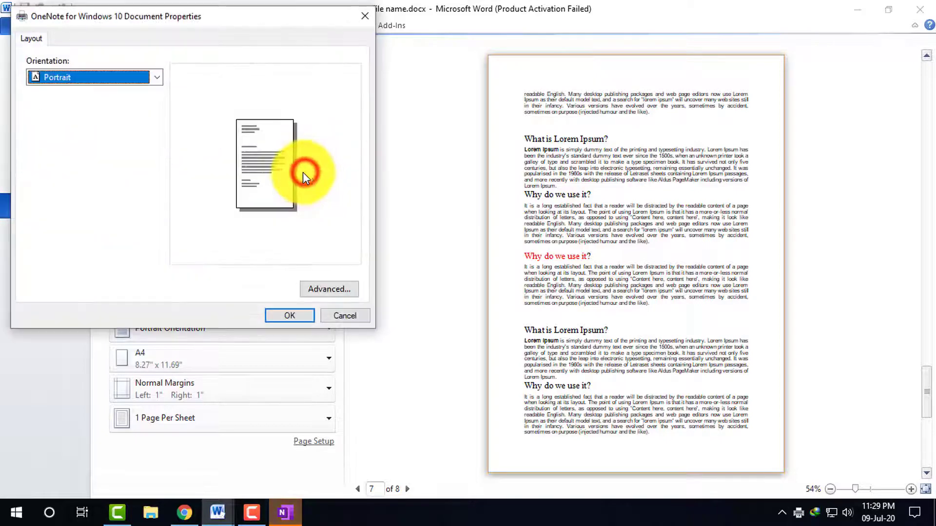
click(361, 13)
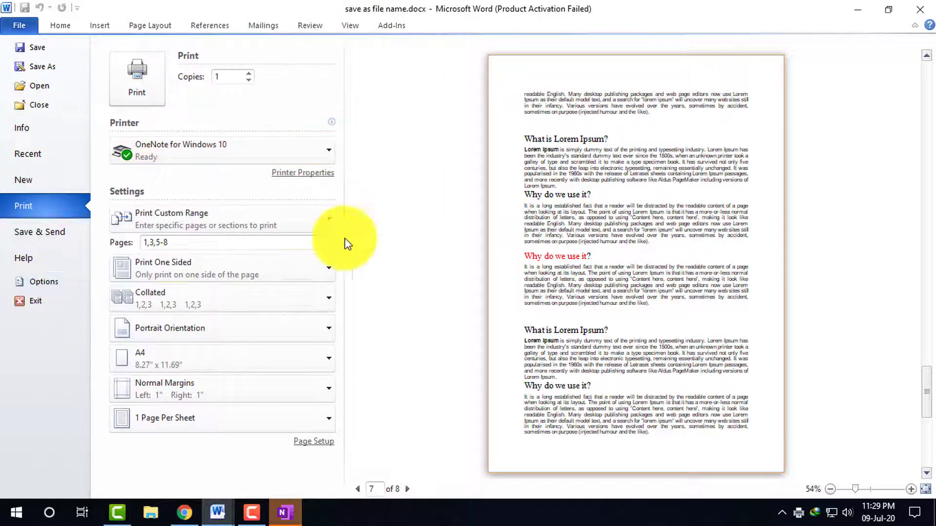
click(451, 139)
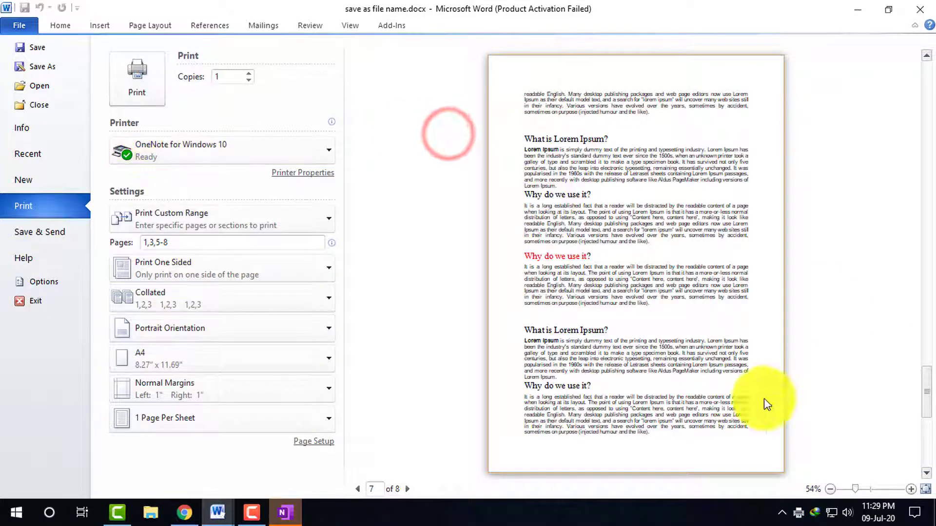
click(250, 517)
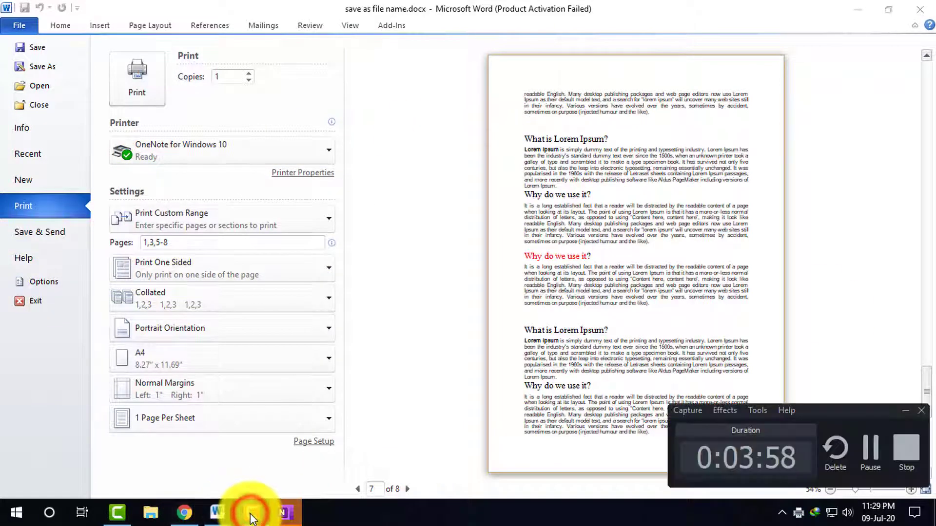
click(251, 514)
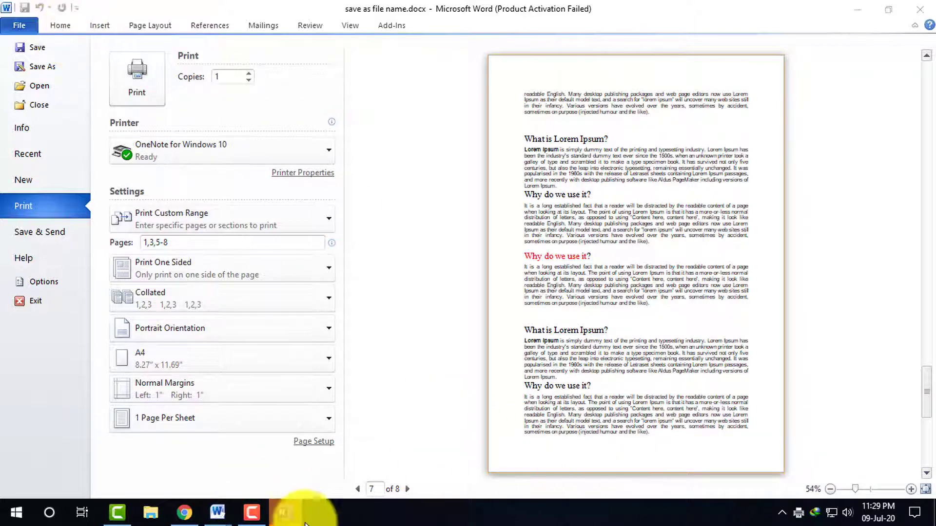
In Chrome, search YouTube for zuba edu and pick the zuba edu laravel suggestion
click(184, 513)
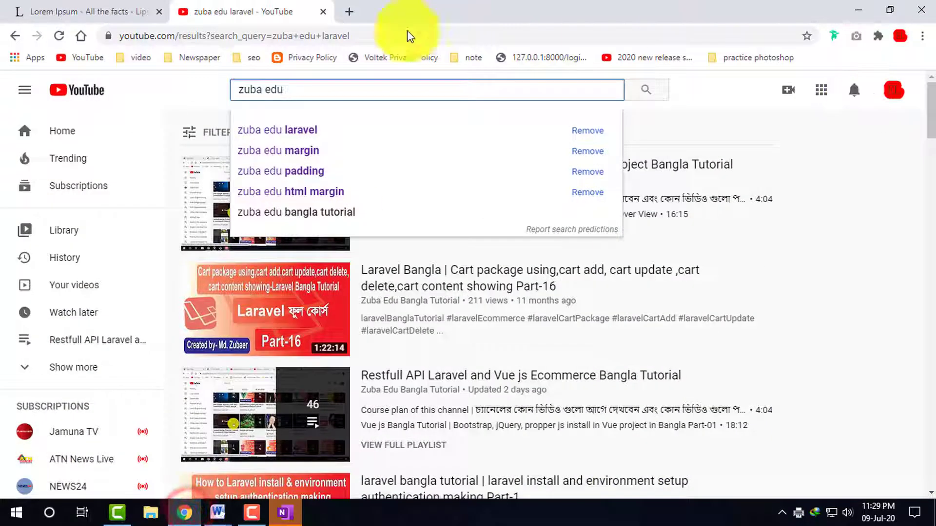
click(646, 93)
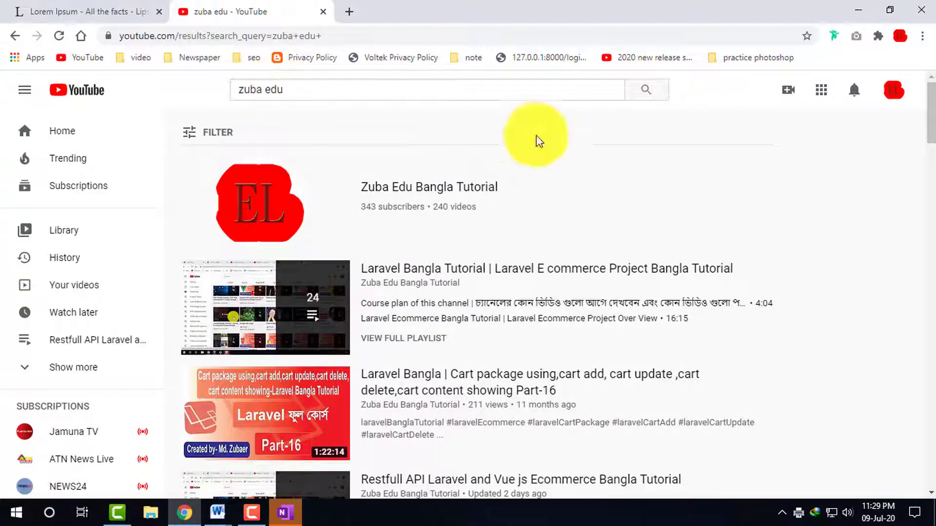
click(326, 93)
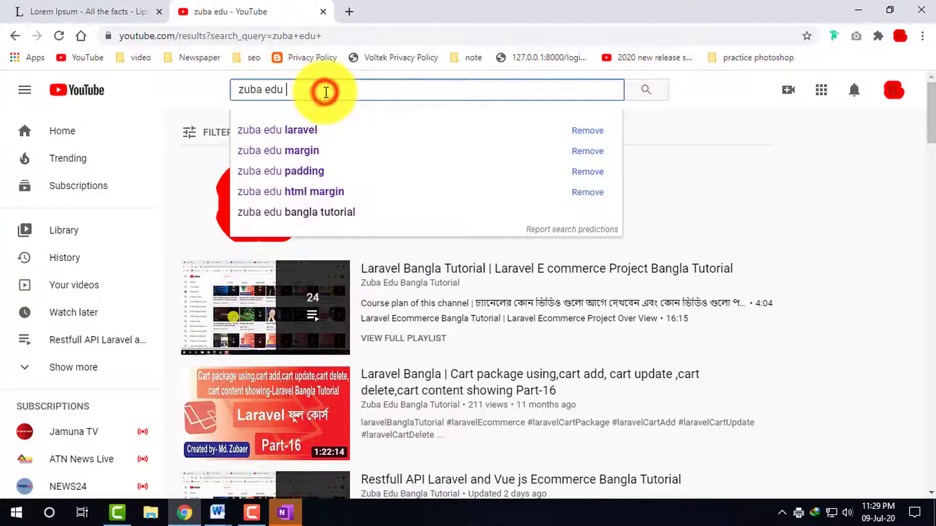
click(308, 130)
Replace laravel with ms office word and search for zuba edu ms office word
click(301, 91)
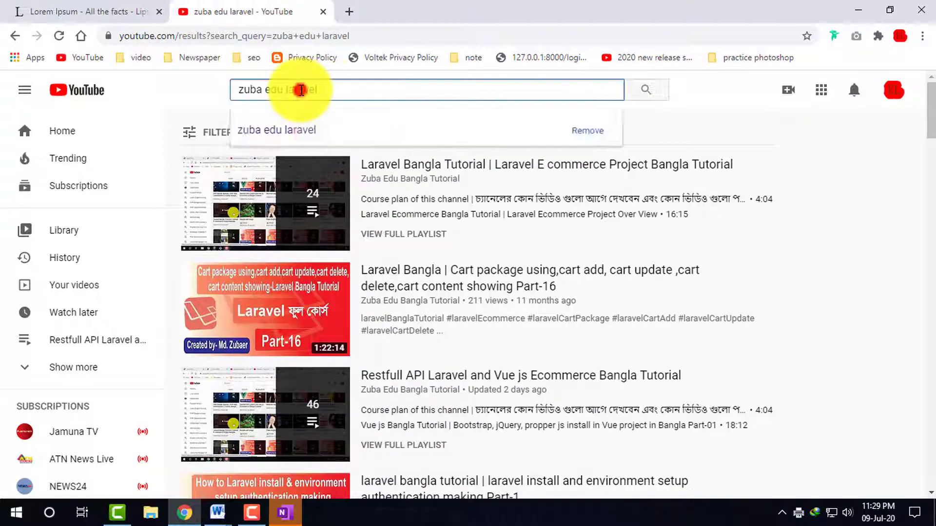
text(m)
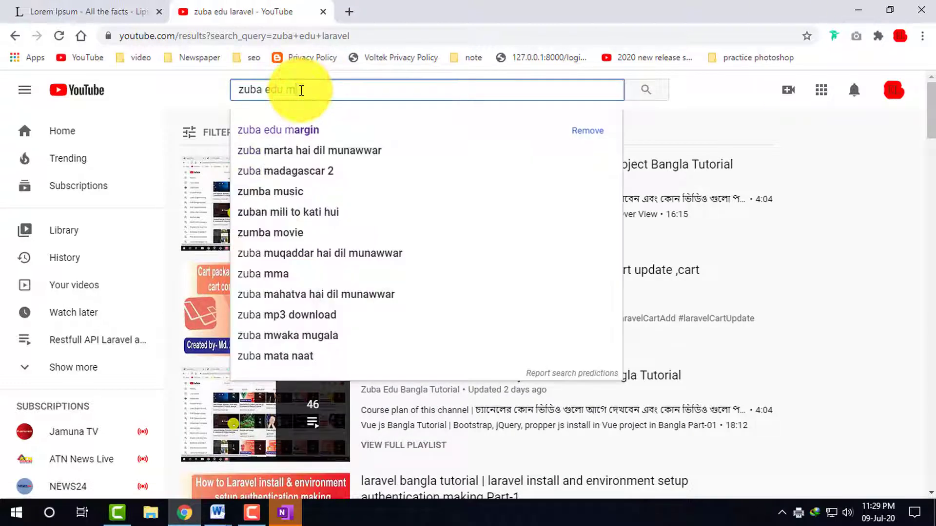
text(s of)
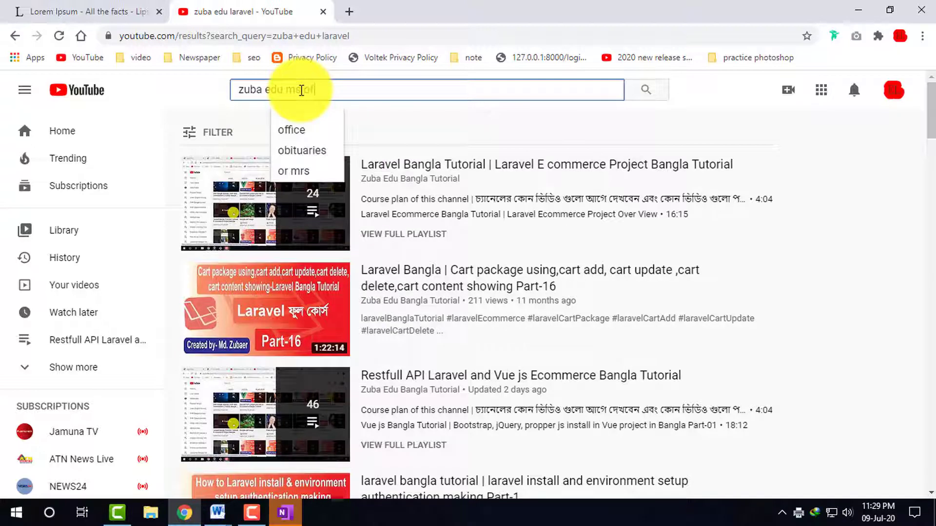
text(fice)
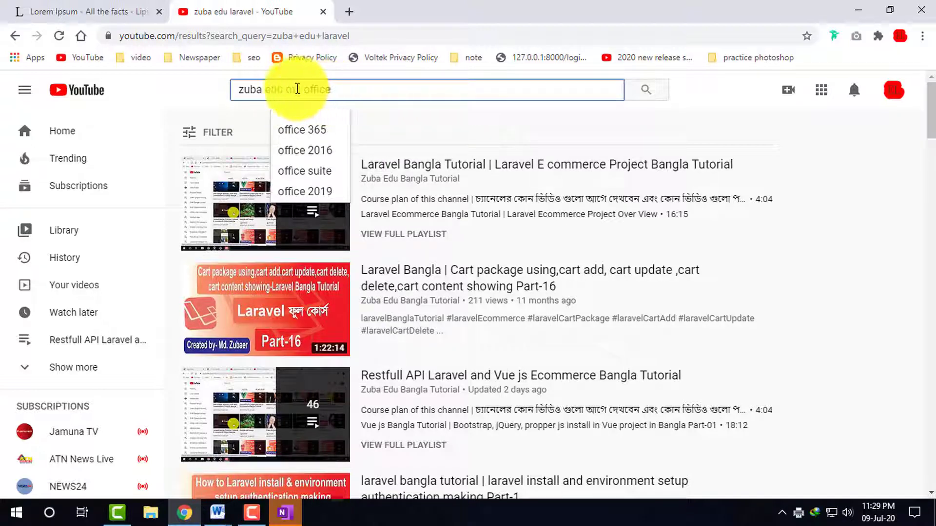
click(375, 87)
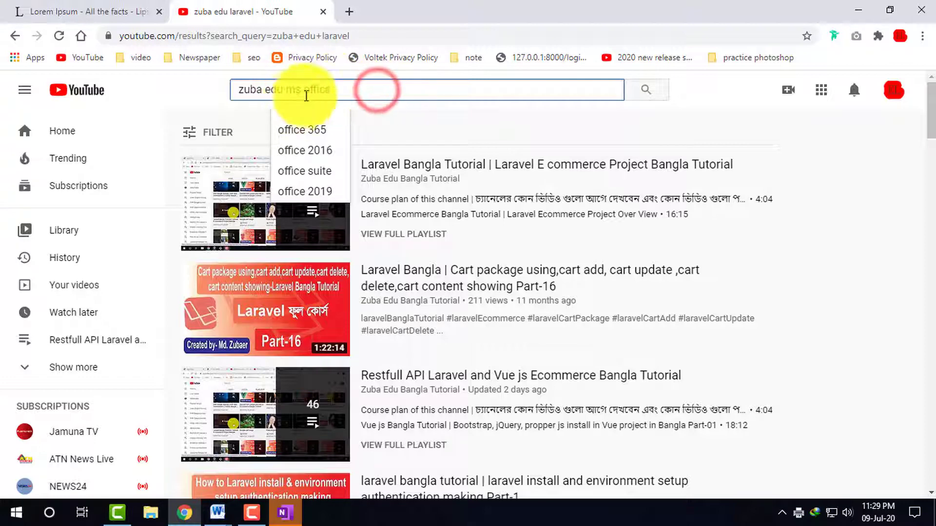
click(352, 88)
text(wo)
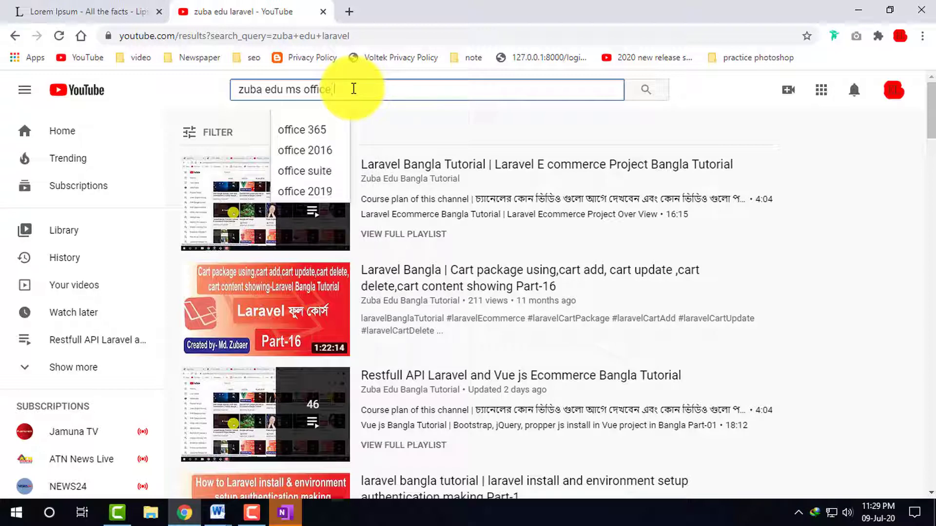
text(ord)
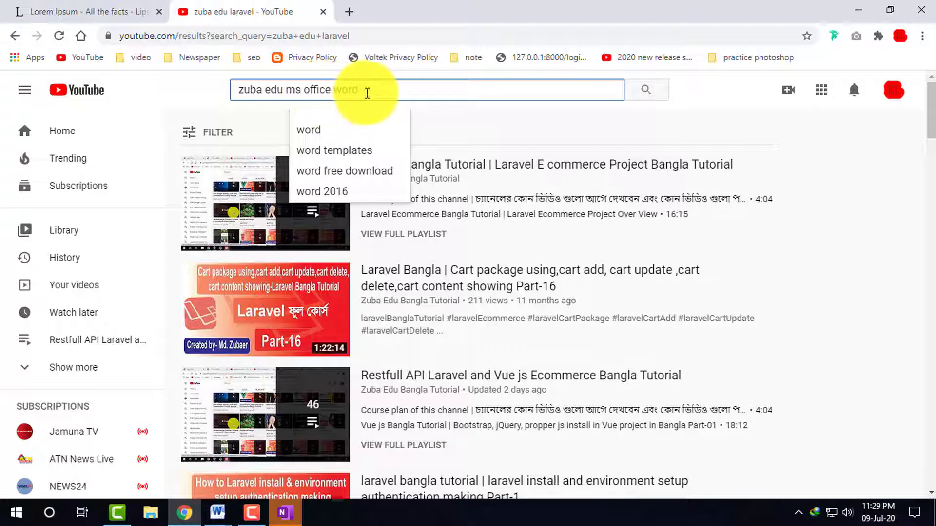
click(458, 92)
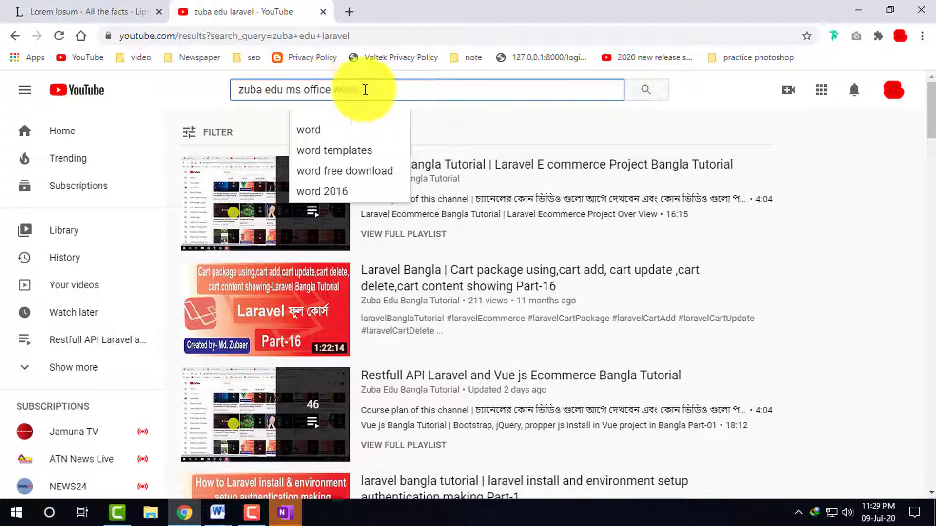
click(458, 87)
drag(539, 88, 360, 86)
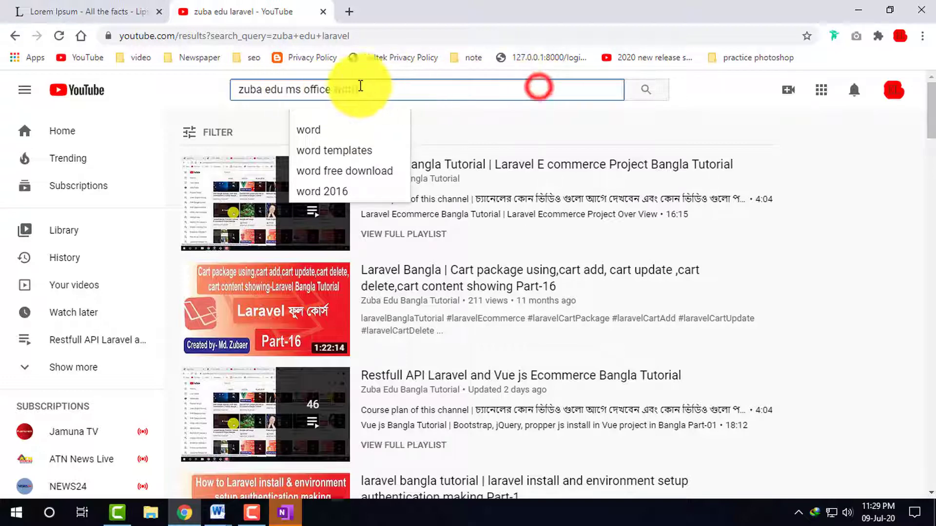
click(429, 87)
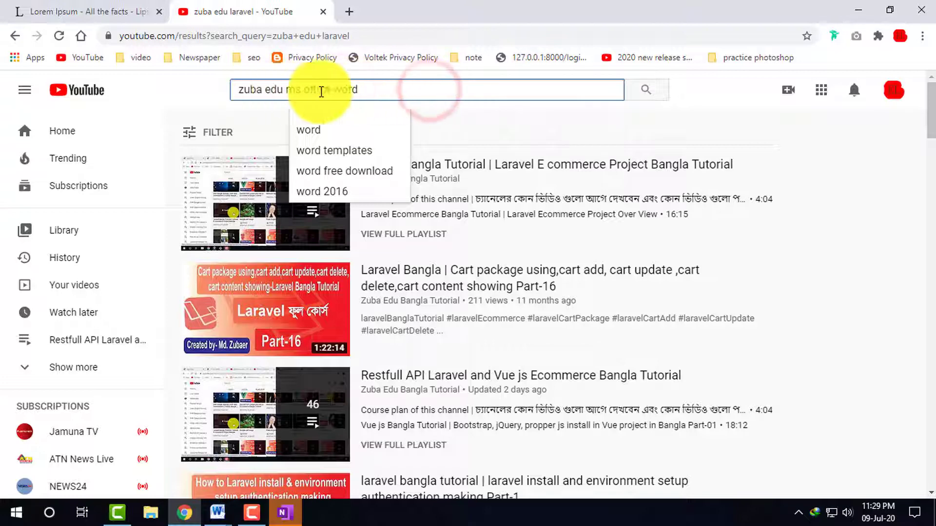
click(643, 89)
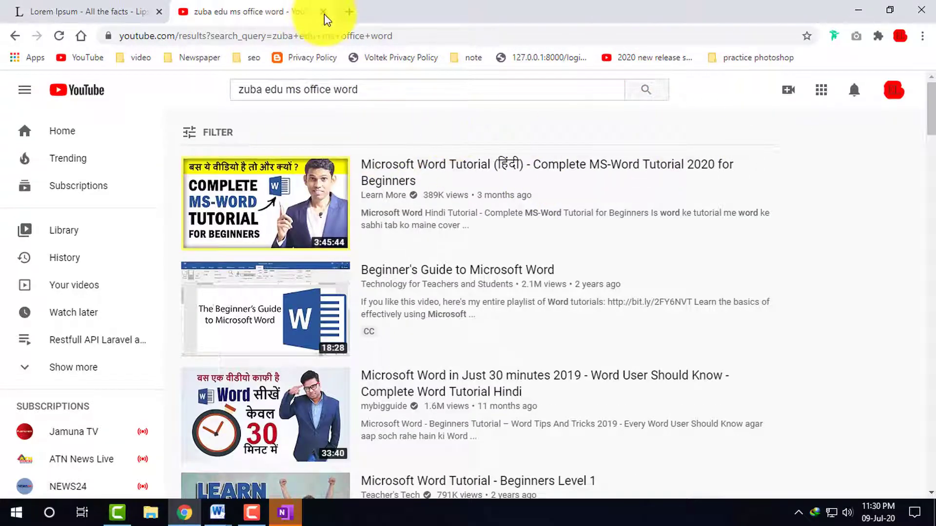
Go back to the zuba edu laravel results and delete laravel from the search box
click(16, 35)
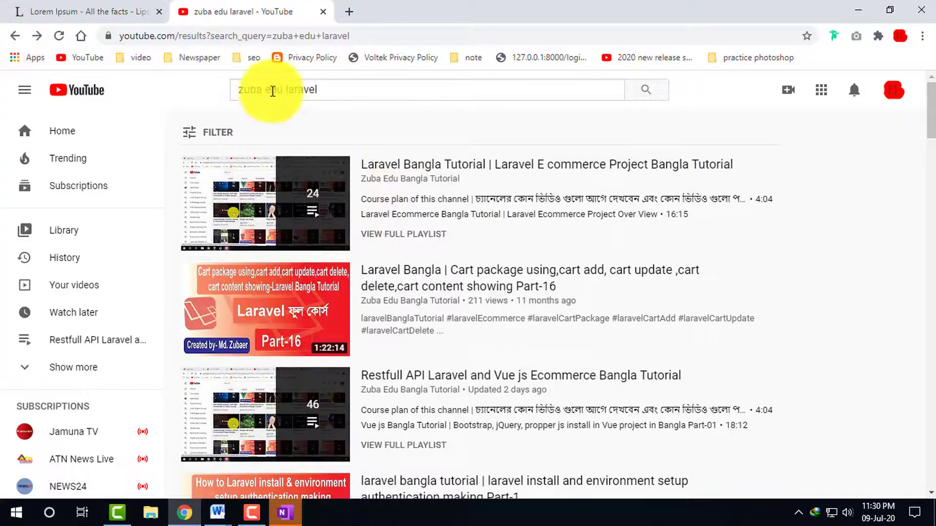
click(413, 89)
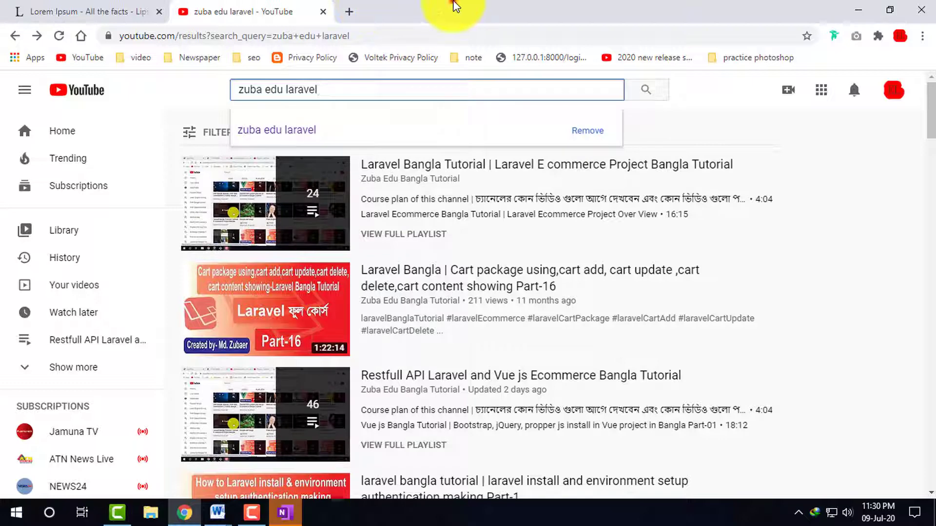
double_click(396, 89)
click(727, 91)
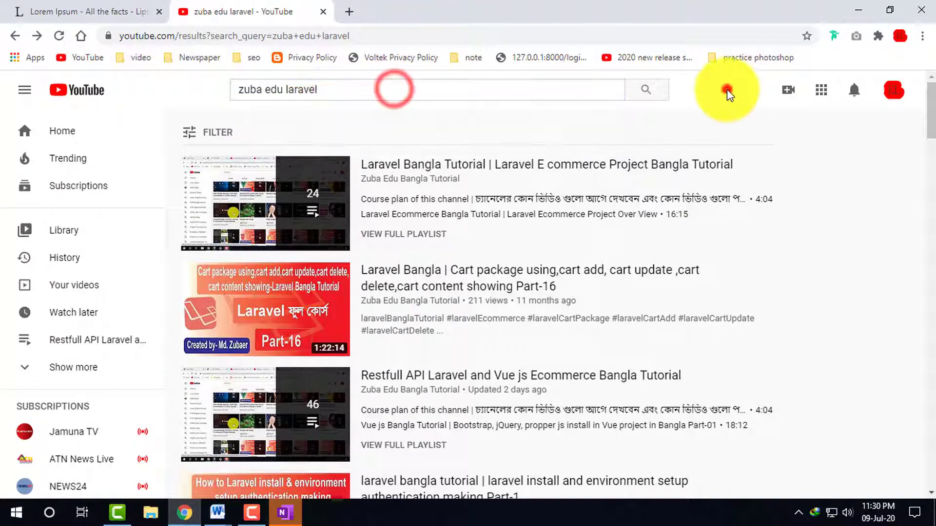
click(389, 89)
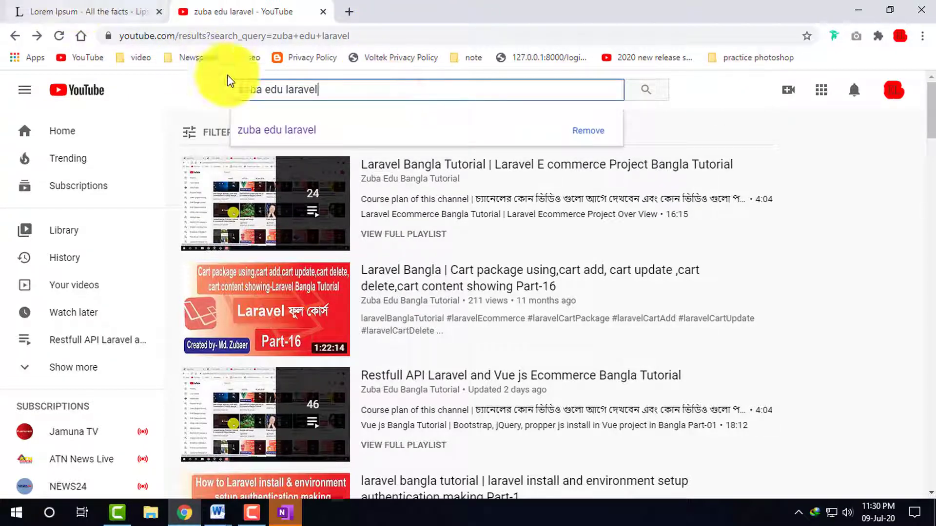
double_click(403, 91)
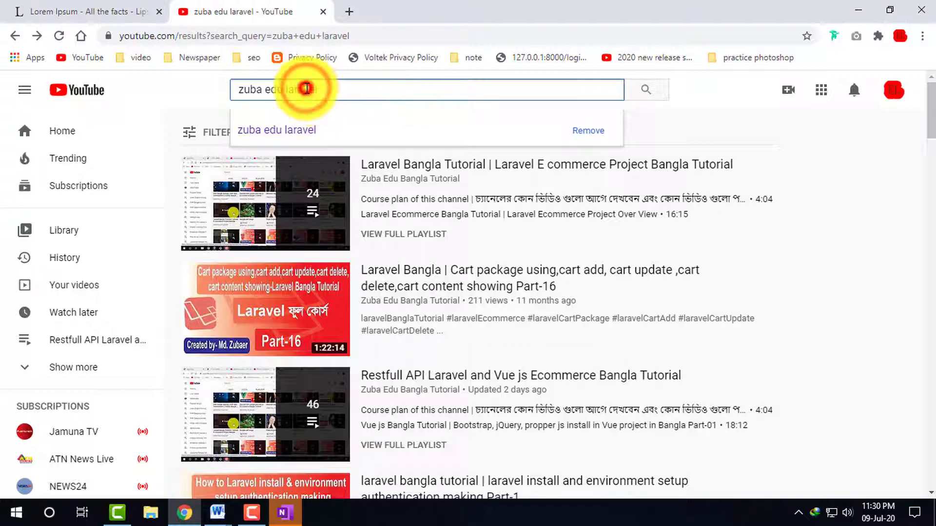
click(392, 85)
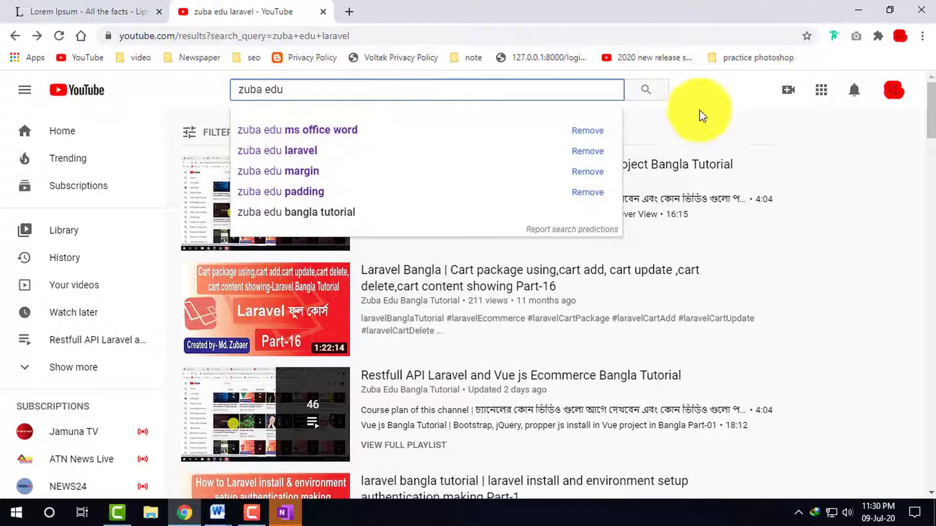
click(699, 96)
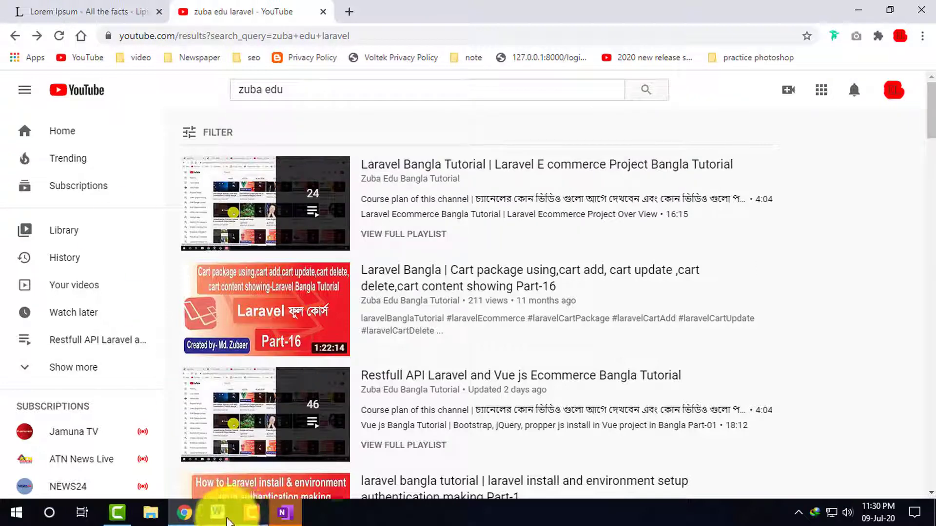